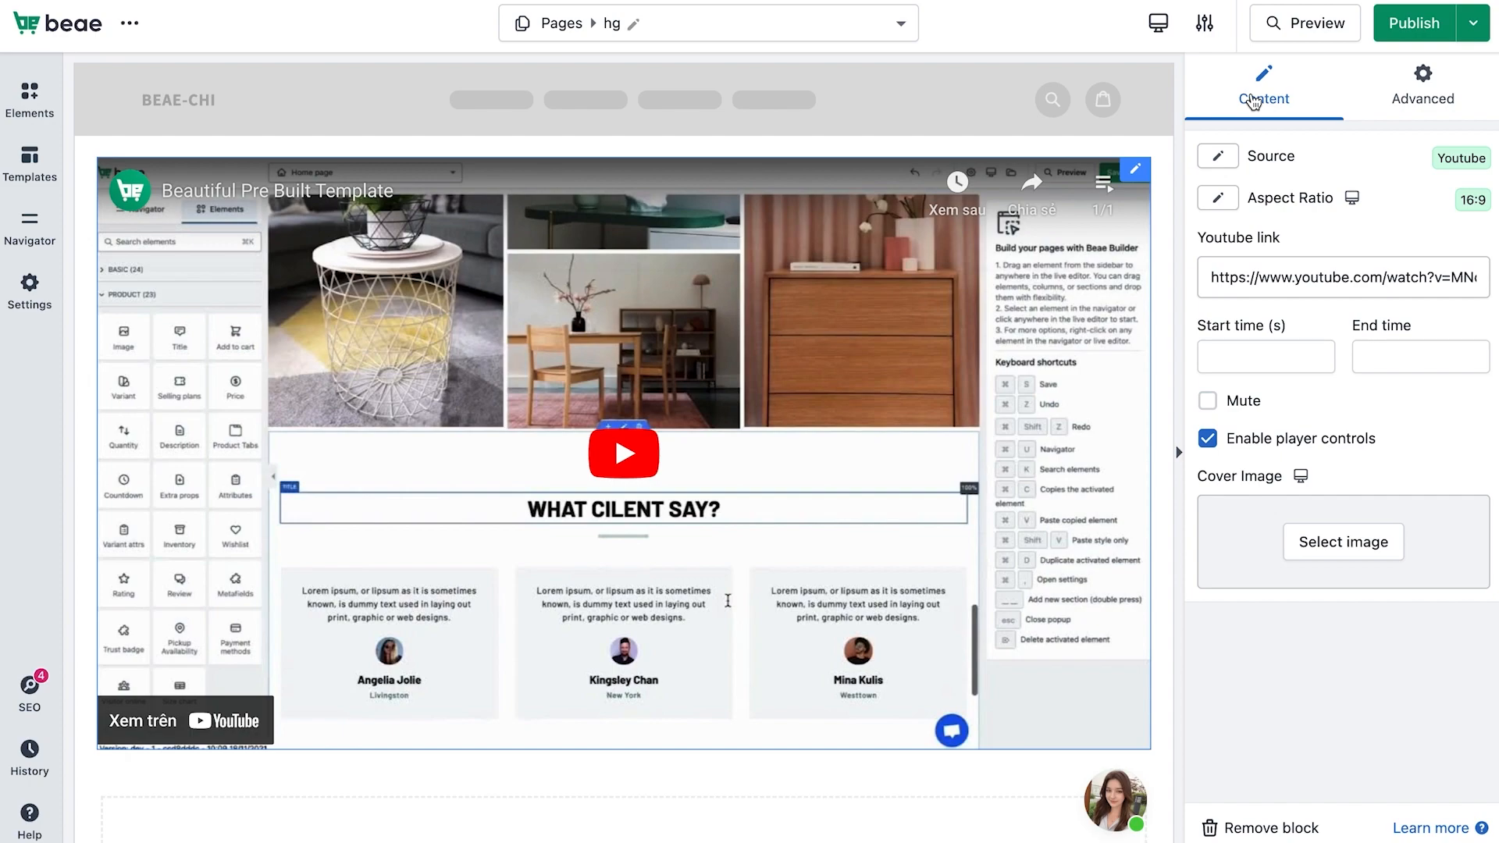
Try the Vimeo and External URL video sources, then return the video source to YouTube
left_click(1217, 157)
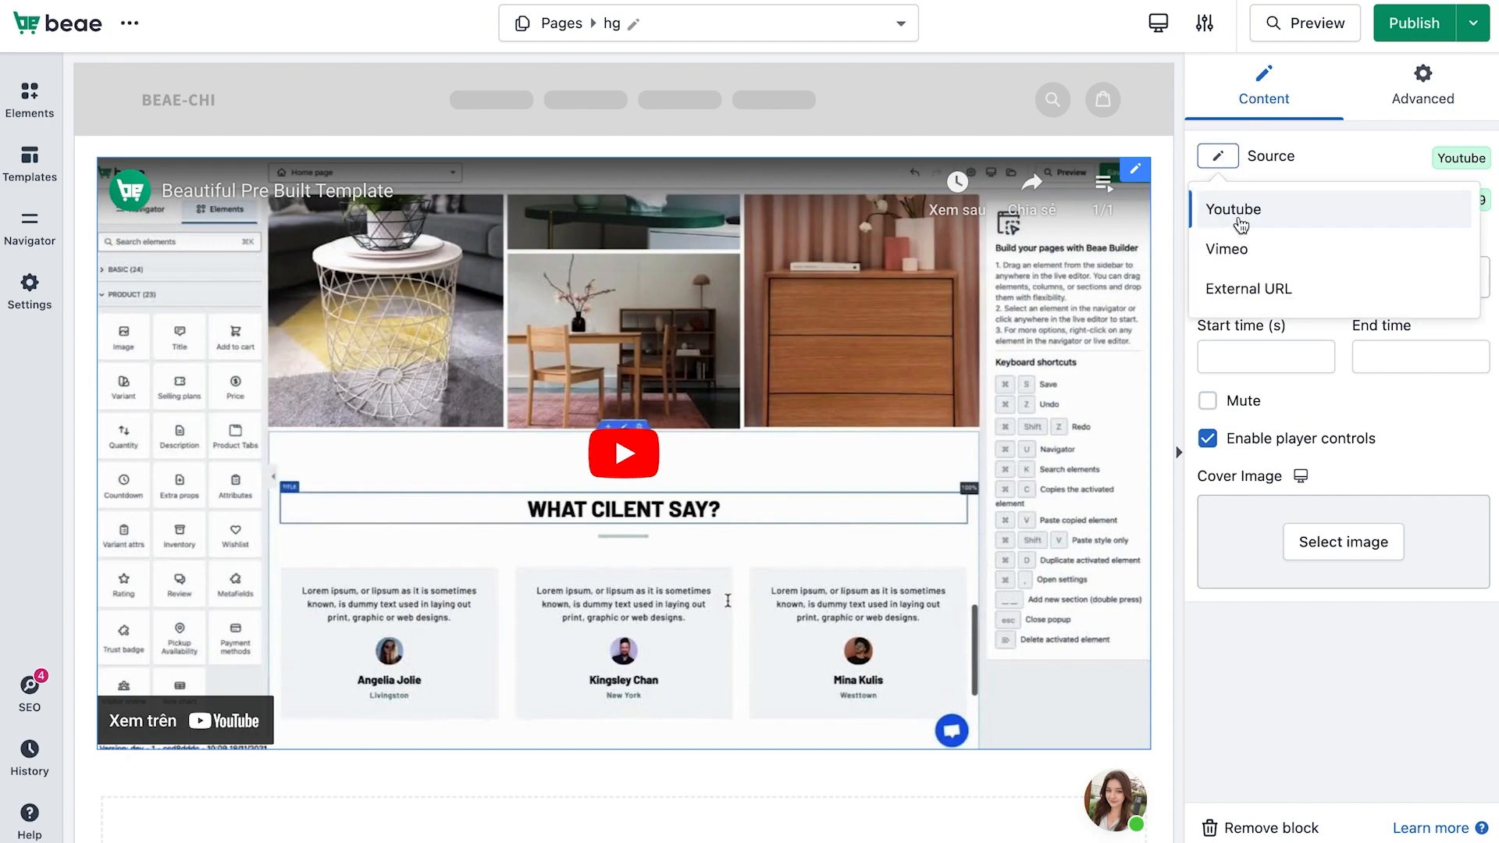
left_click(1230, 246)
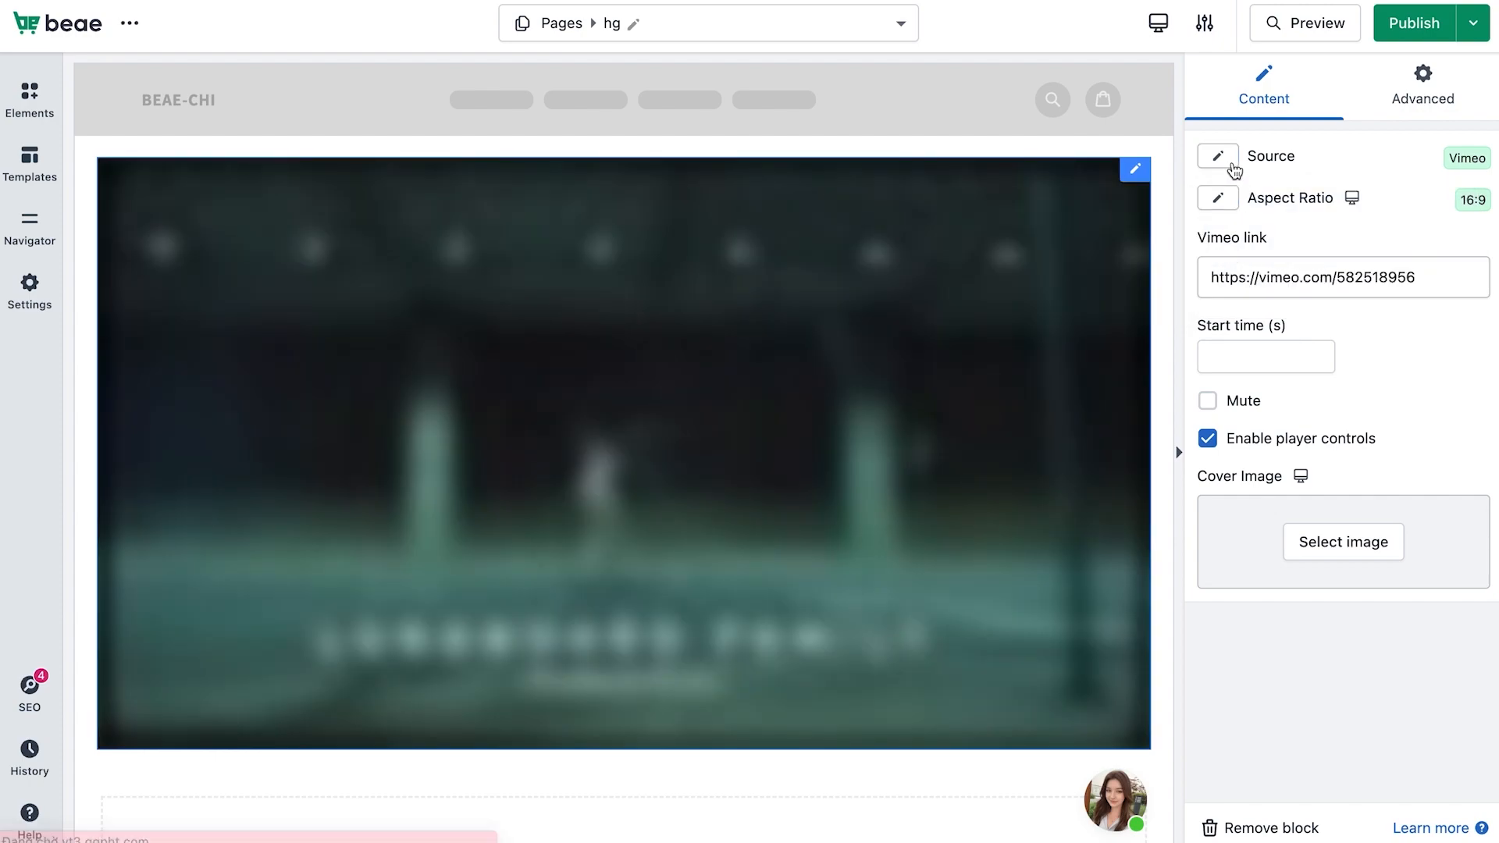
left_click(1232, 166)
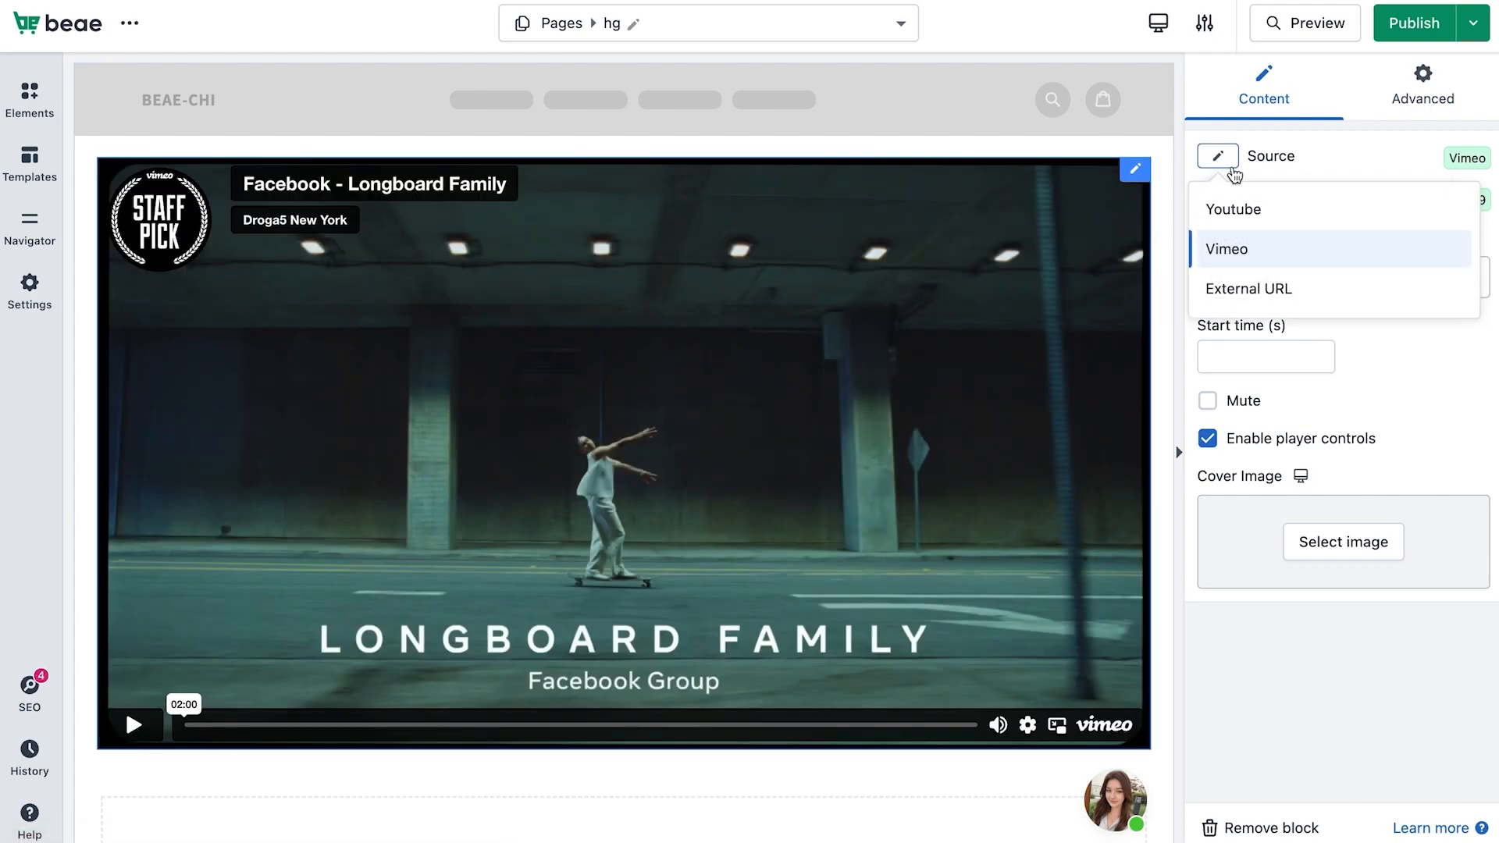
left_click(1229, 293)
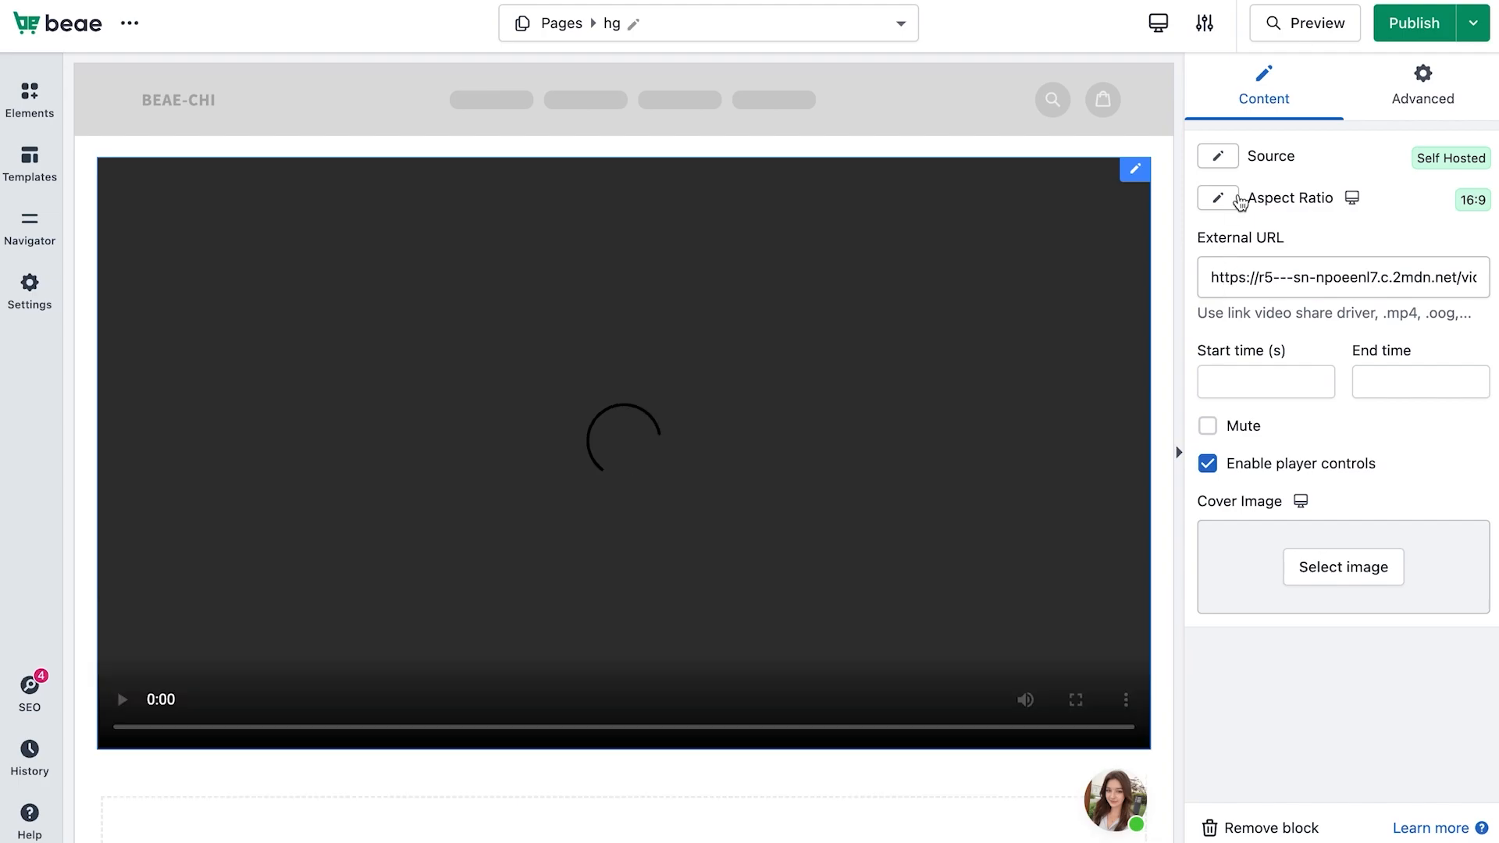
left_click(1228, 156)
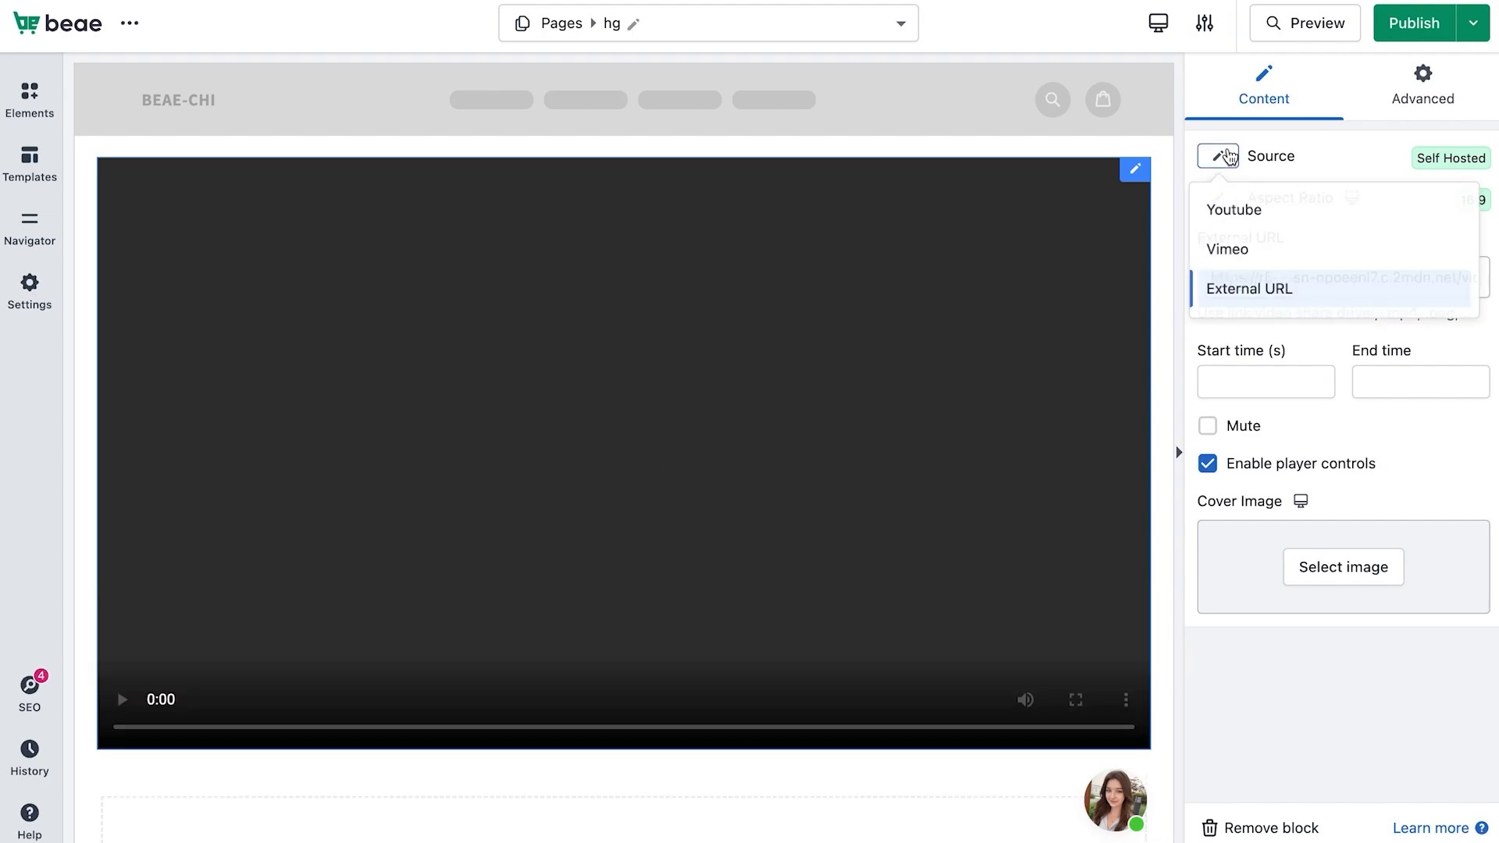
left_click(1225, 207)
Switch to the mobile layout and set the video's aspect ratio there to 3:2
left_click(1226, 201)
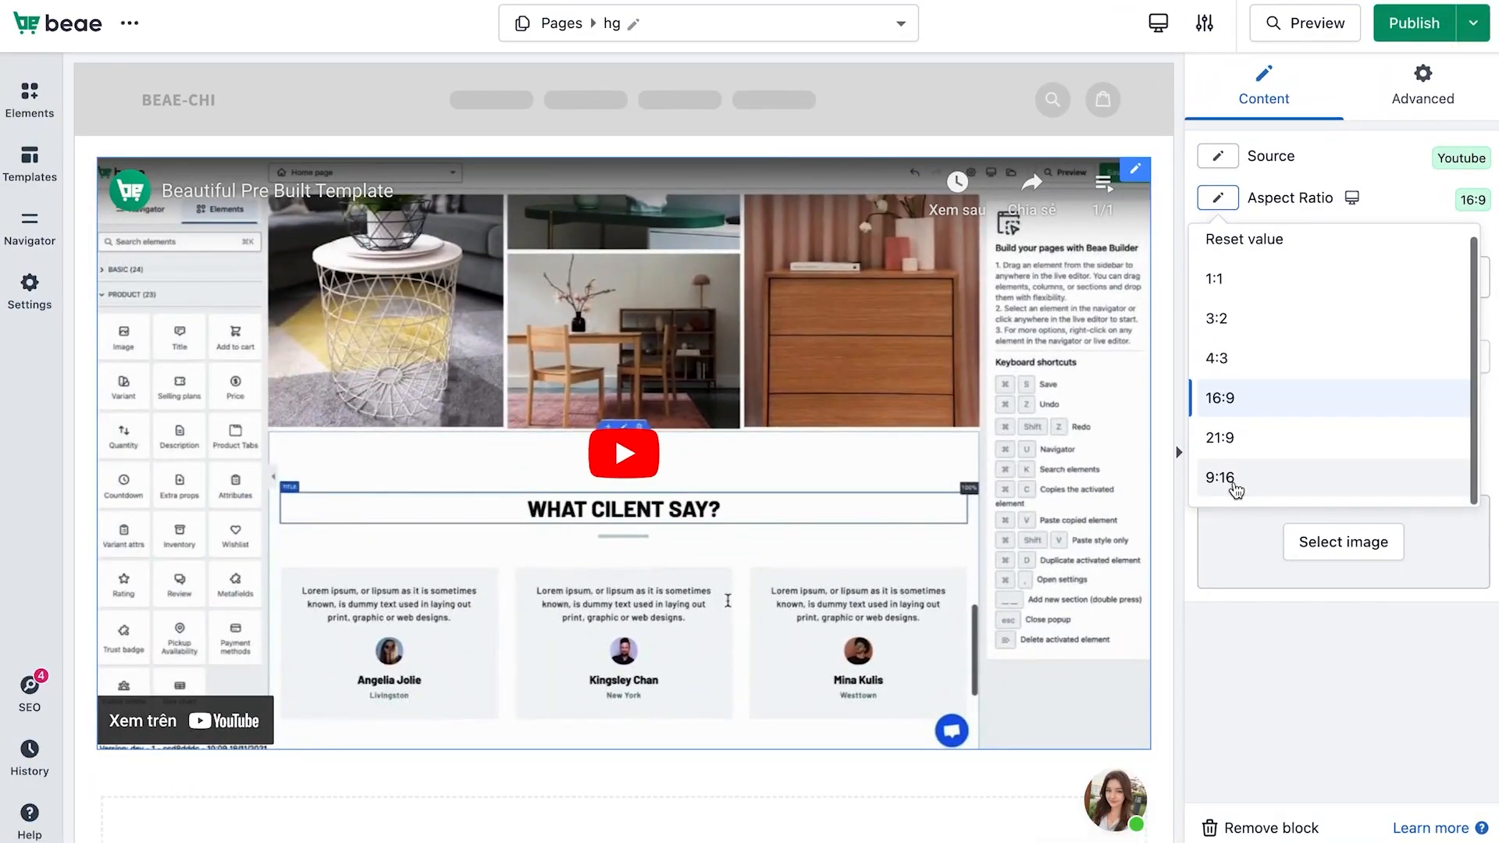
left_click(1407, 199)
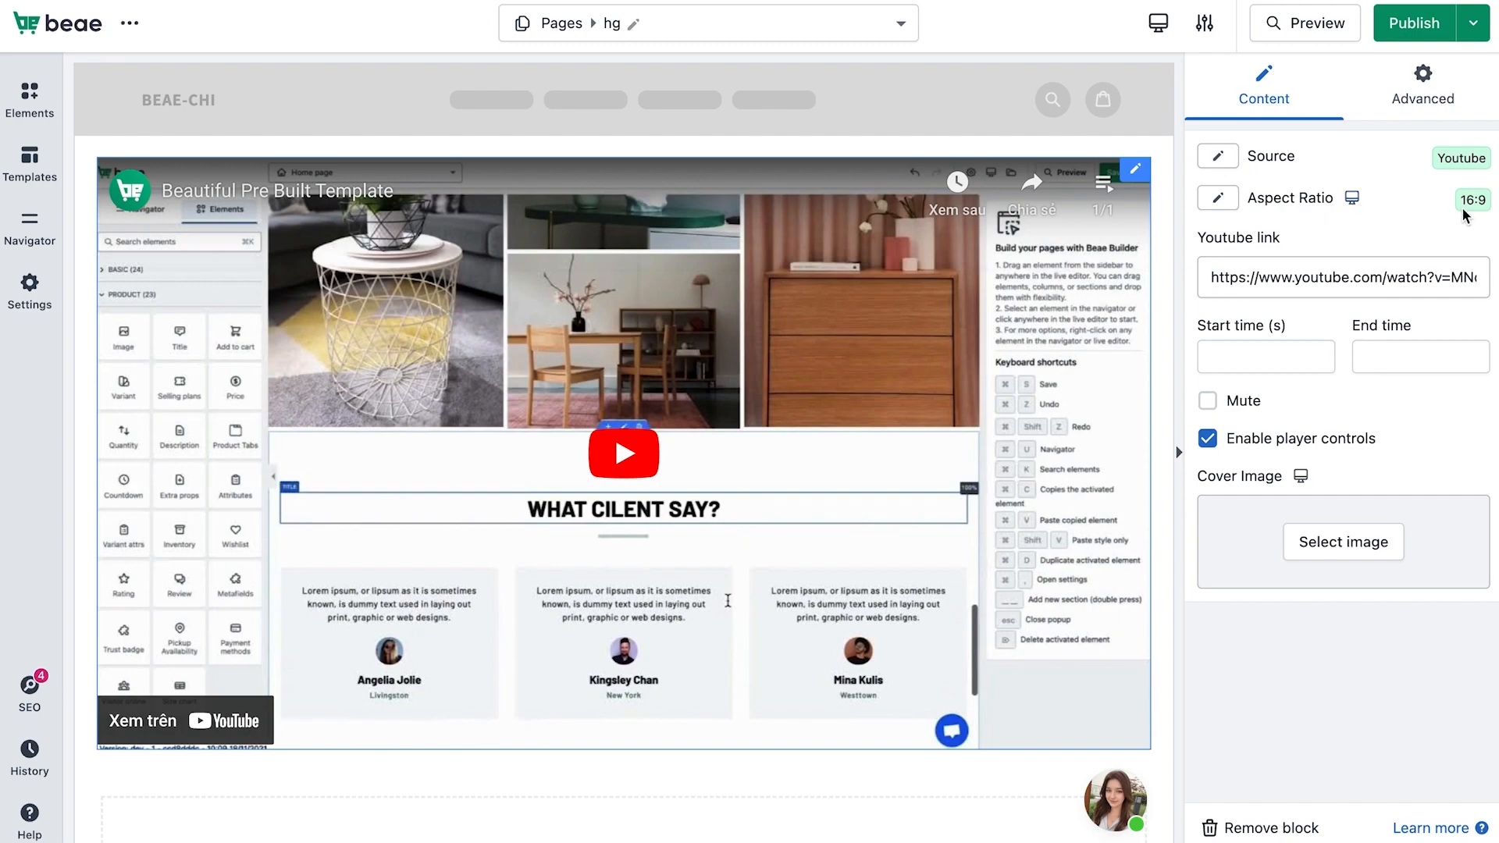
left_click(1351, 199)
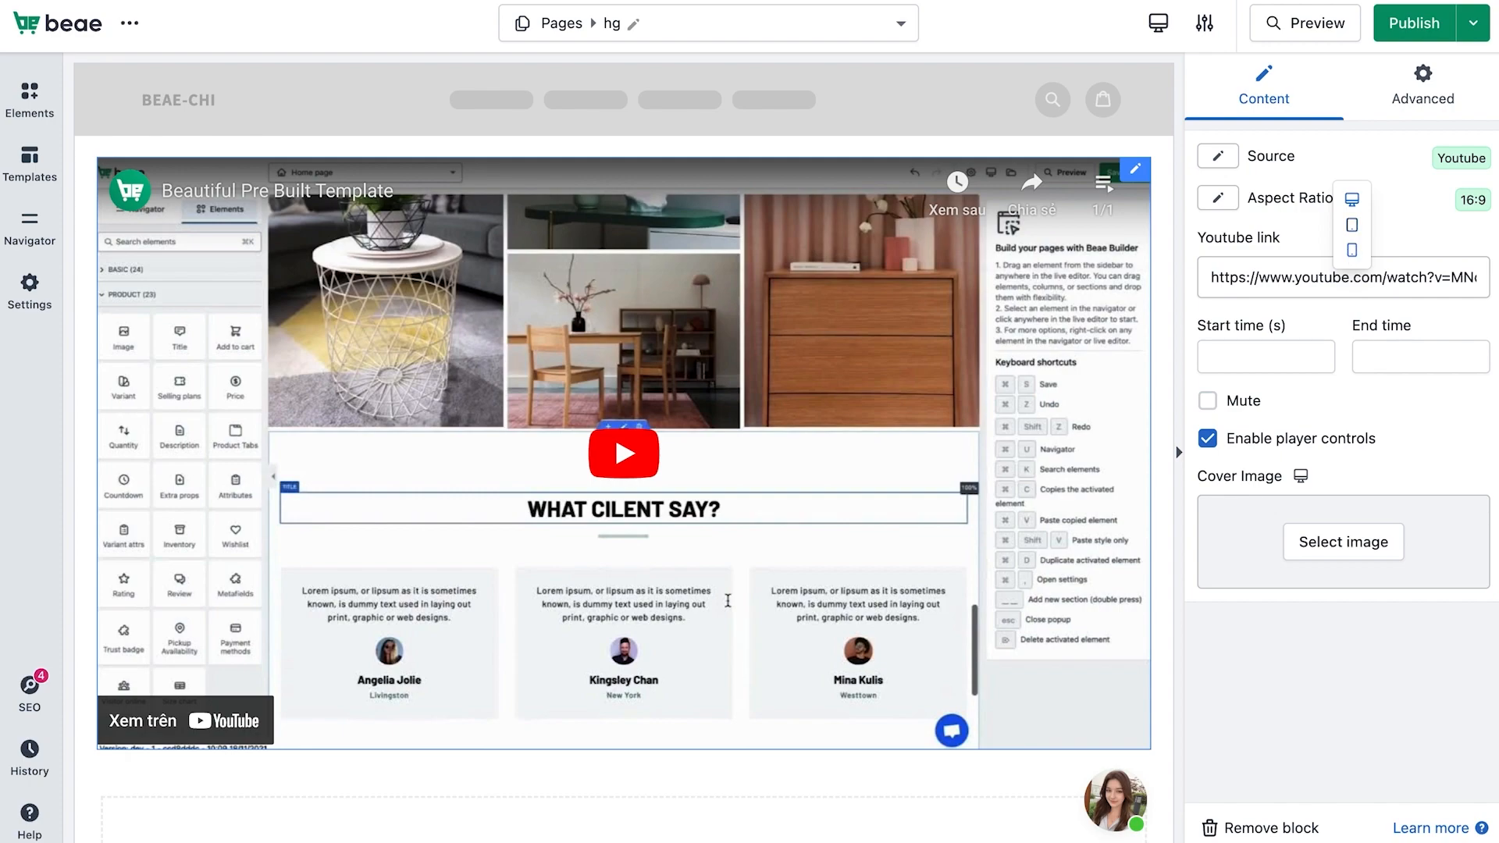
left_click(1351, 249)
left_click(1253, 203)
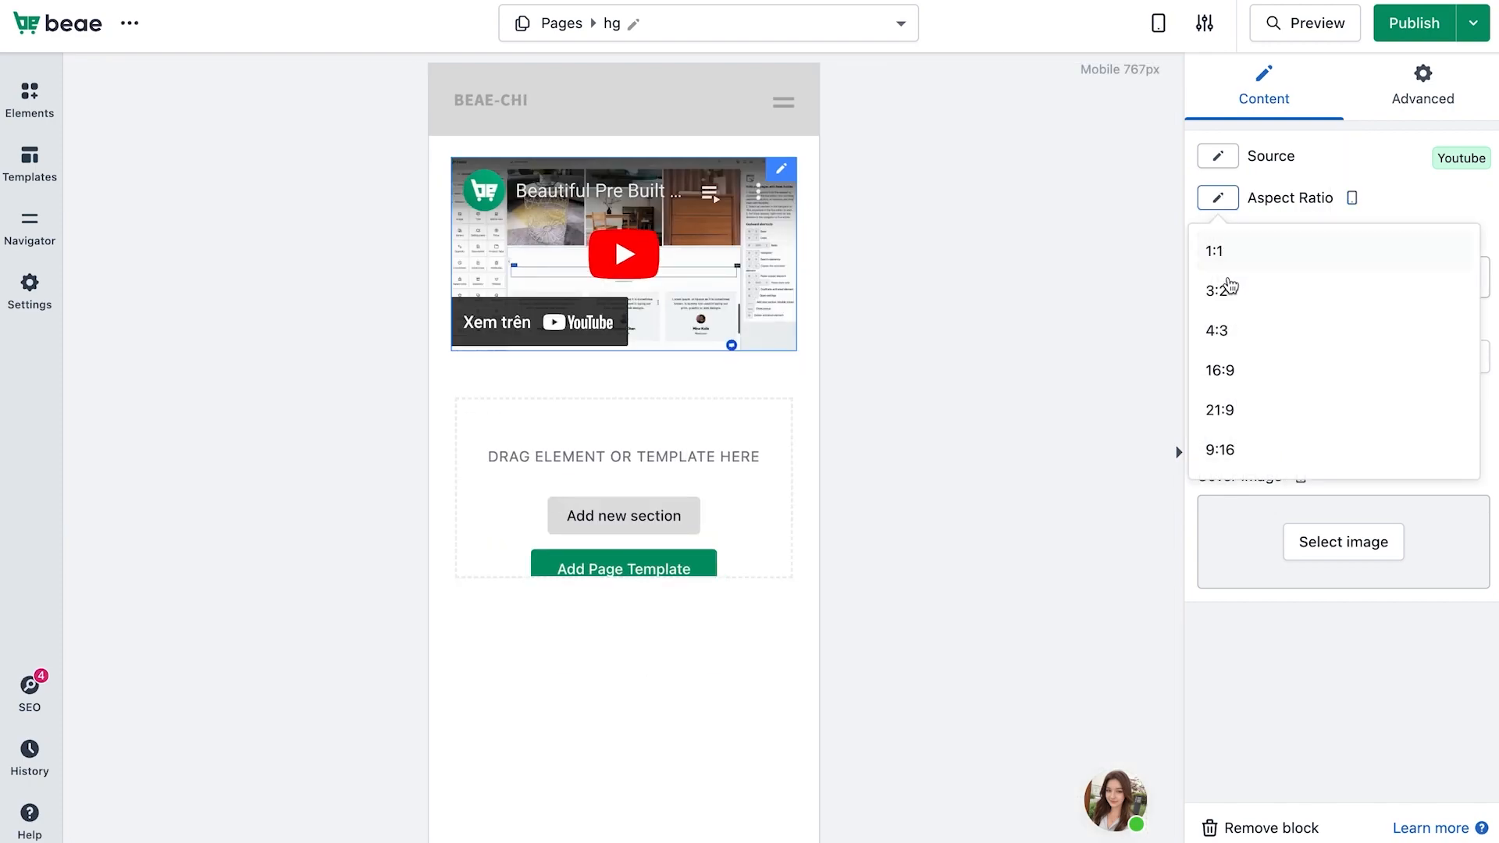
left_click(1230, 306)
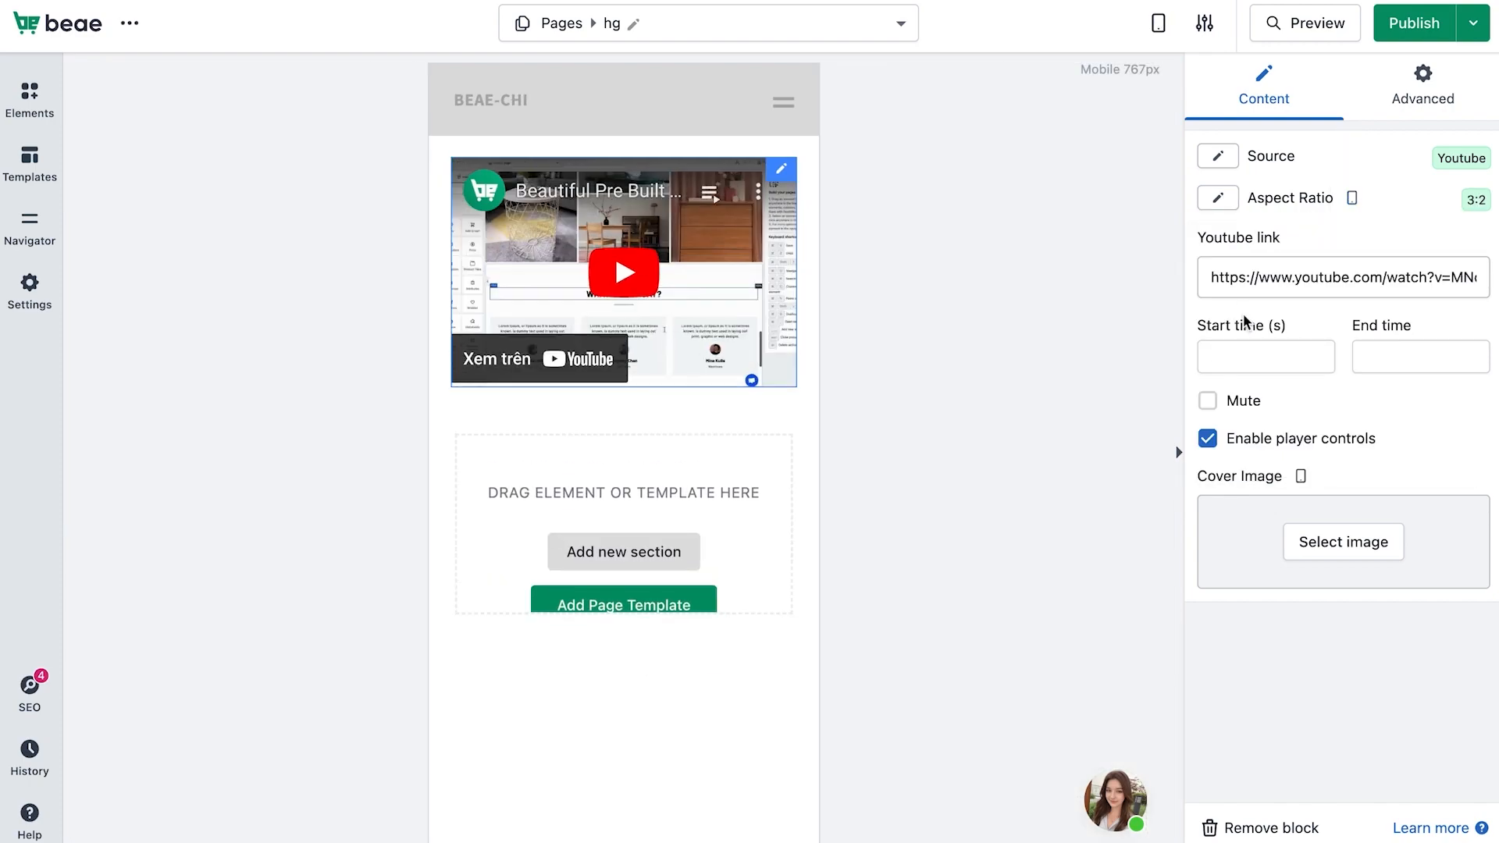
Return to the desktop layout and replace the YouTube link with the Men Fashion Film by Pi Studio Episode 2 video URL
left_click(1355, 203)
left_click(1349, 148)
left_click(1326, 273)
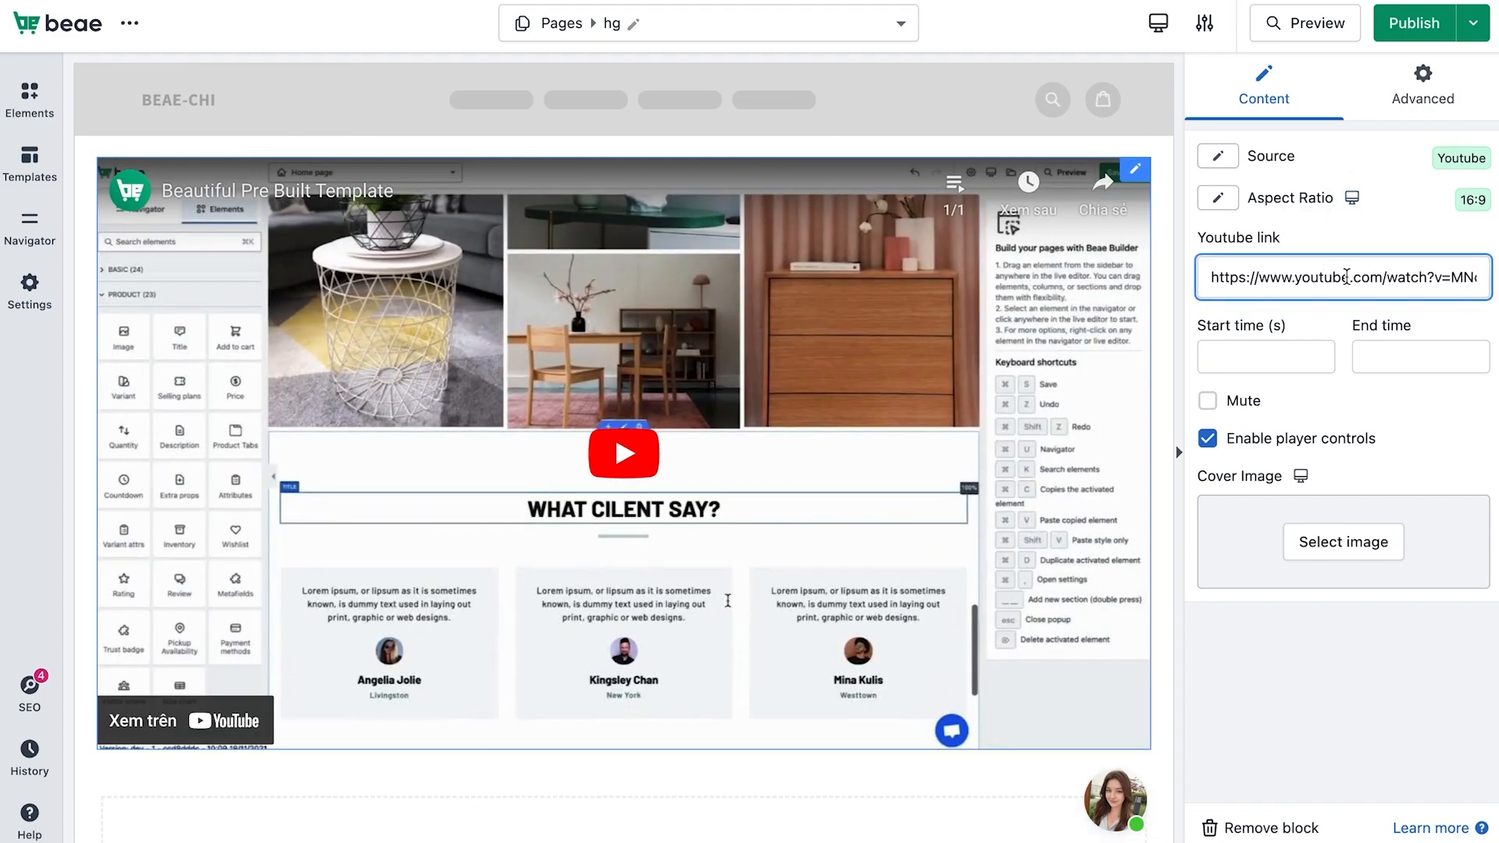
key("ctrl+a")
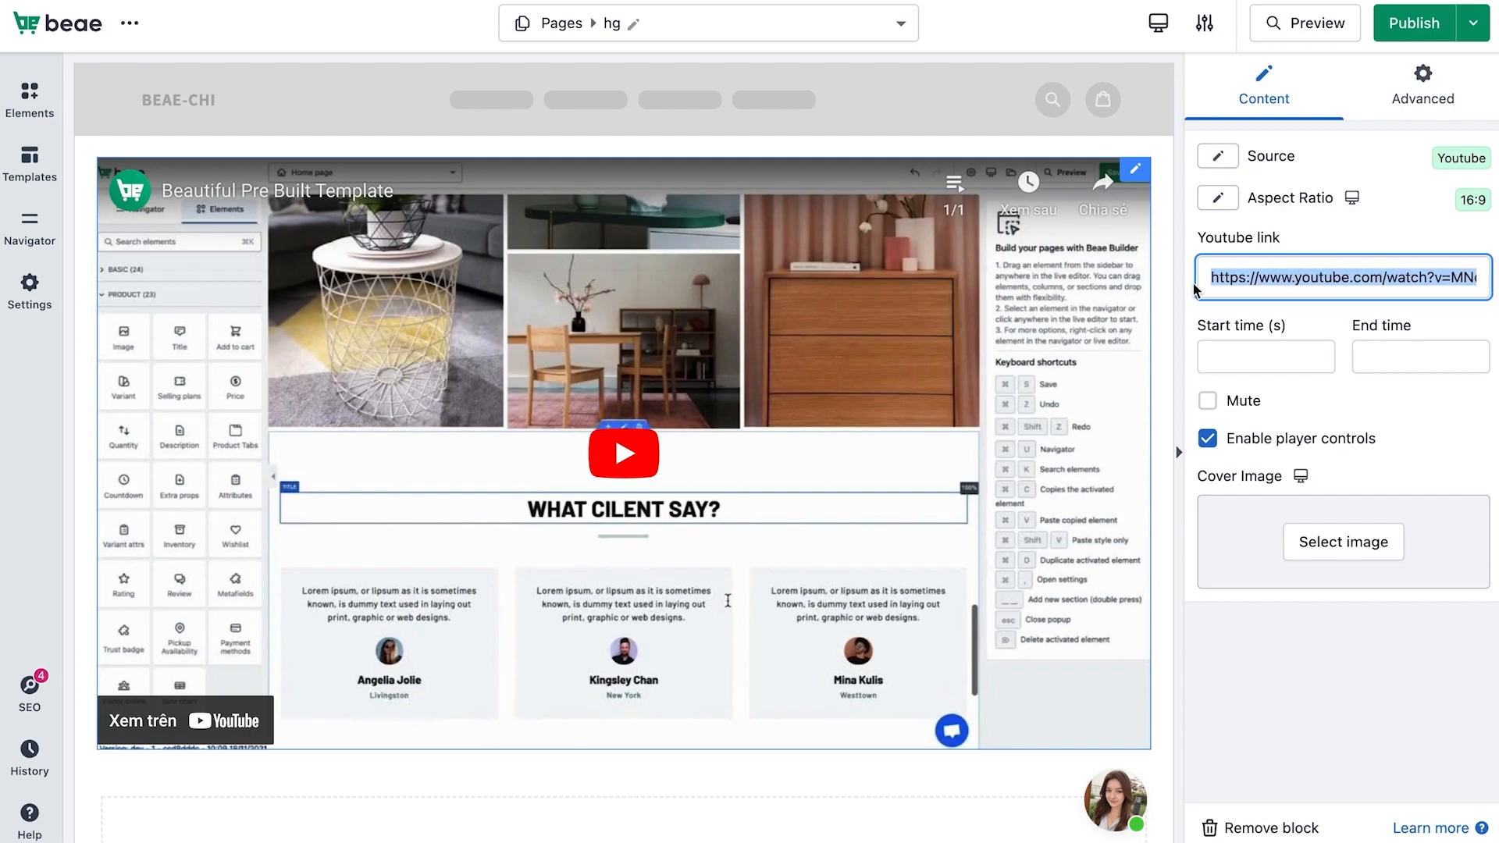
type("ms_VDf4")
key("ctrl+a")
key("BackSpace")
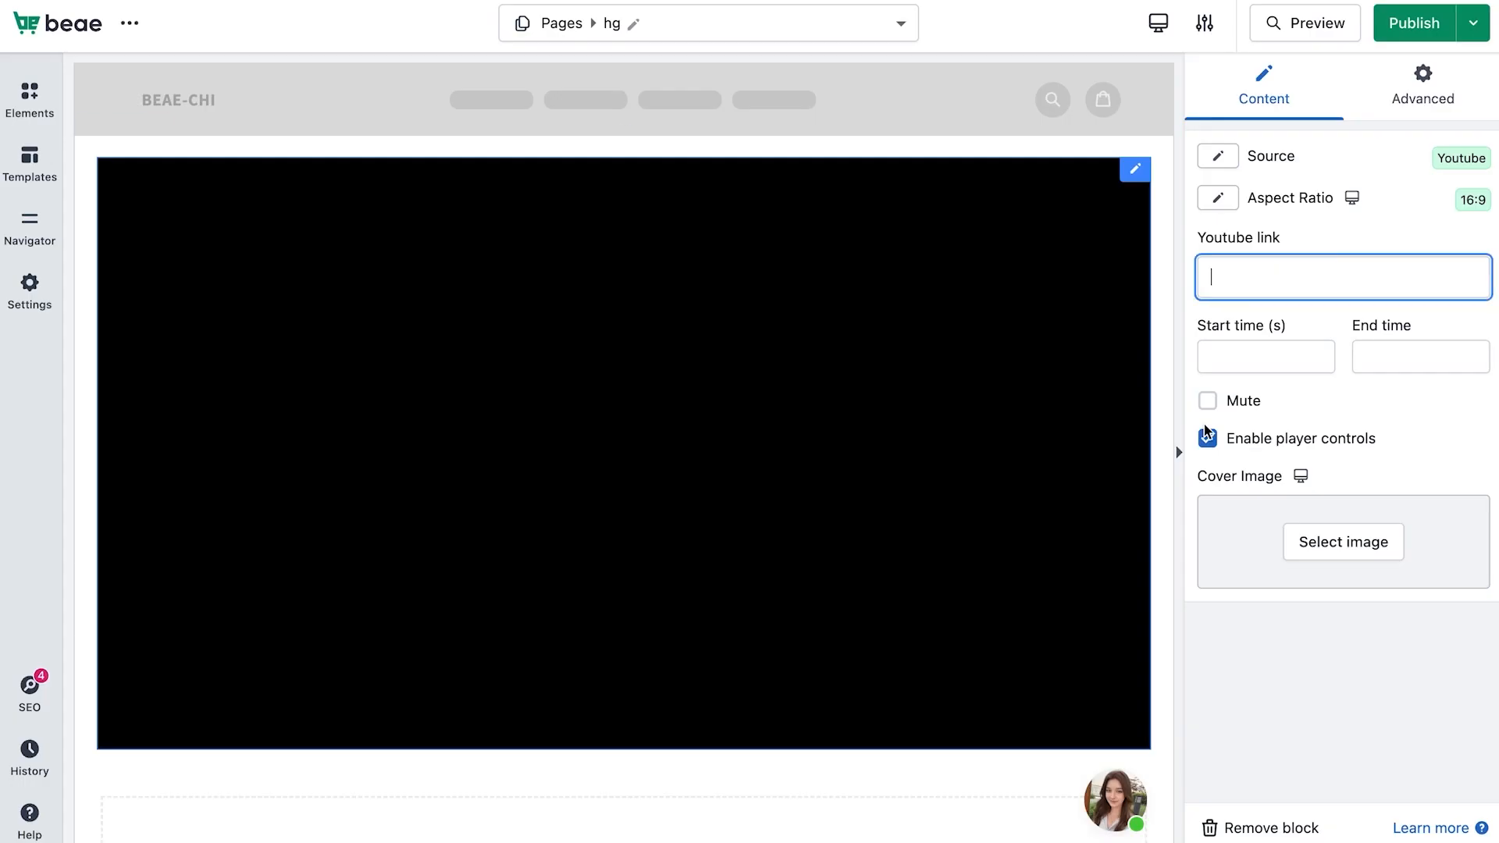
type("https://www.youtube.com/watch?v=9xBaVIDtF7E")
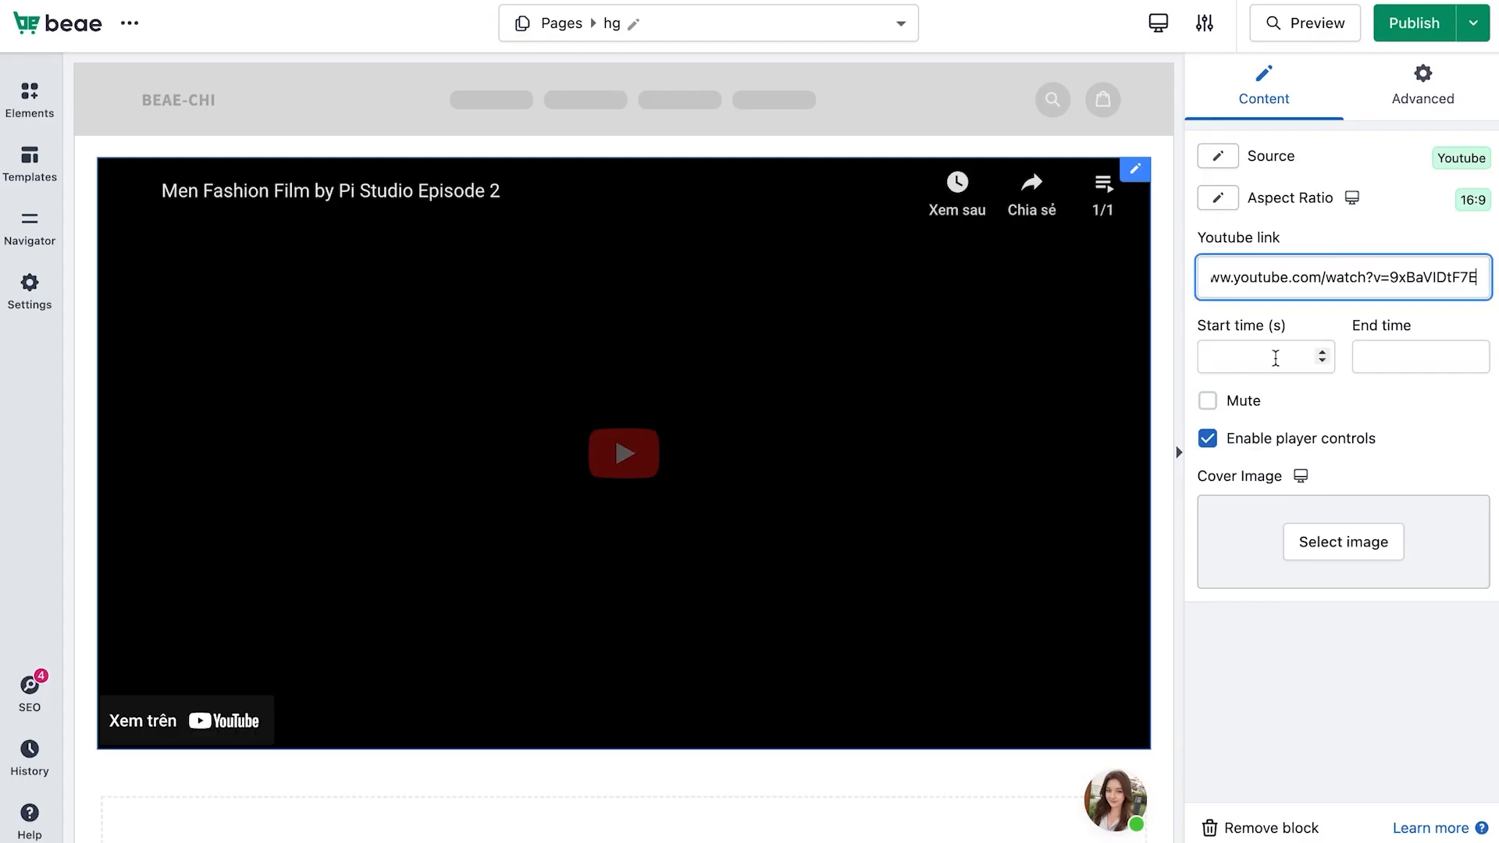
Trim playback to start at 30 and end at 60 seconds, and mute the video
left_click(1262, 358)
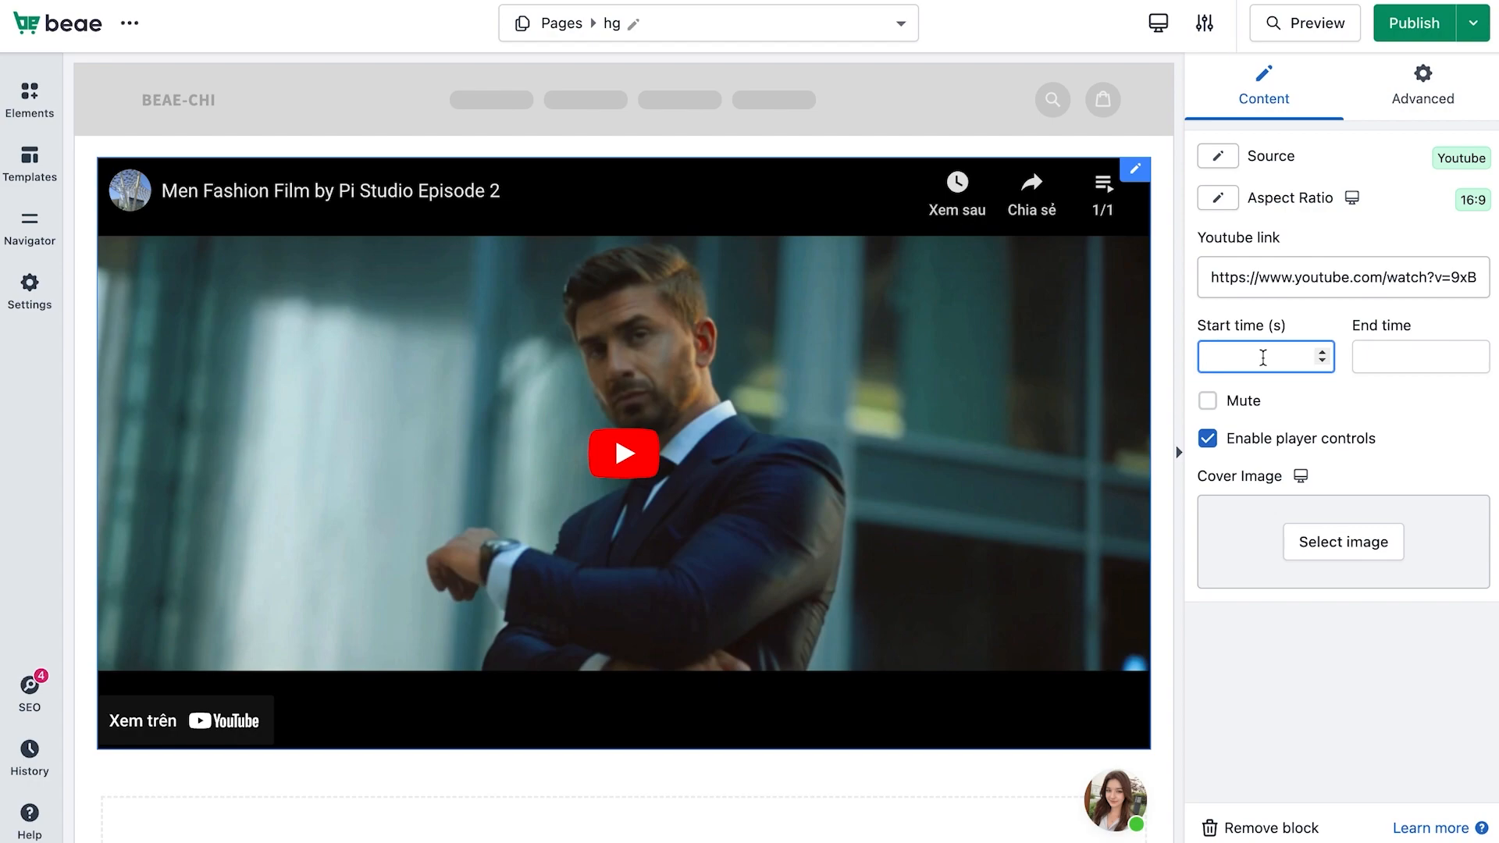
type("30")
left_click(1368, 360)
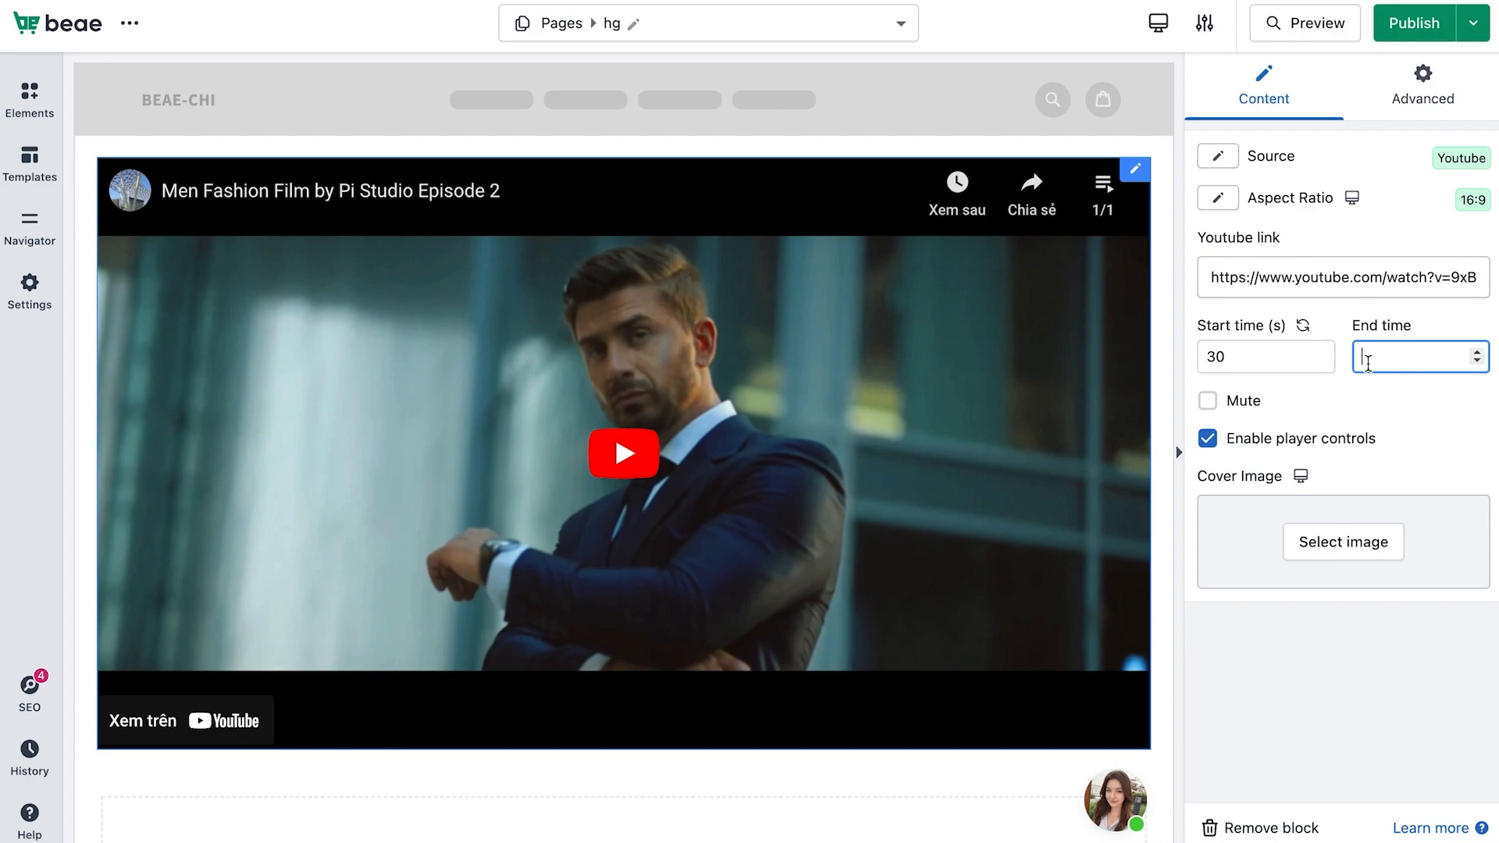
type("60")
left_click(1209, 402)
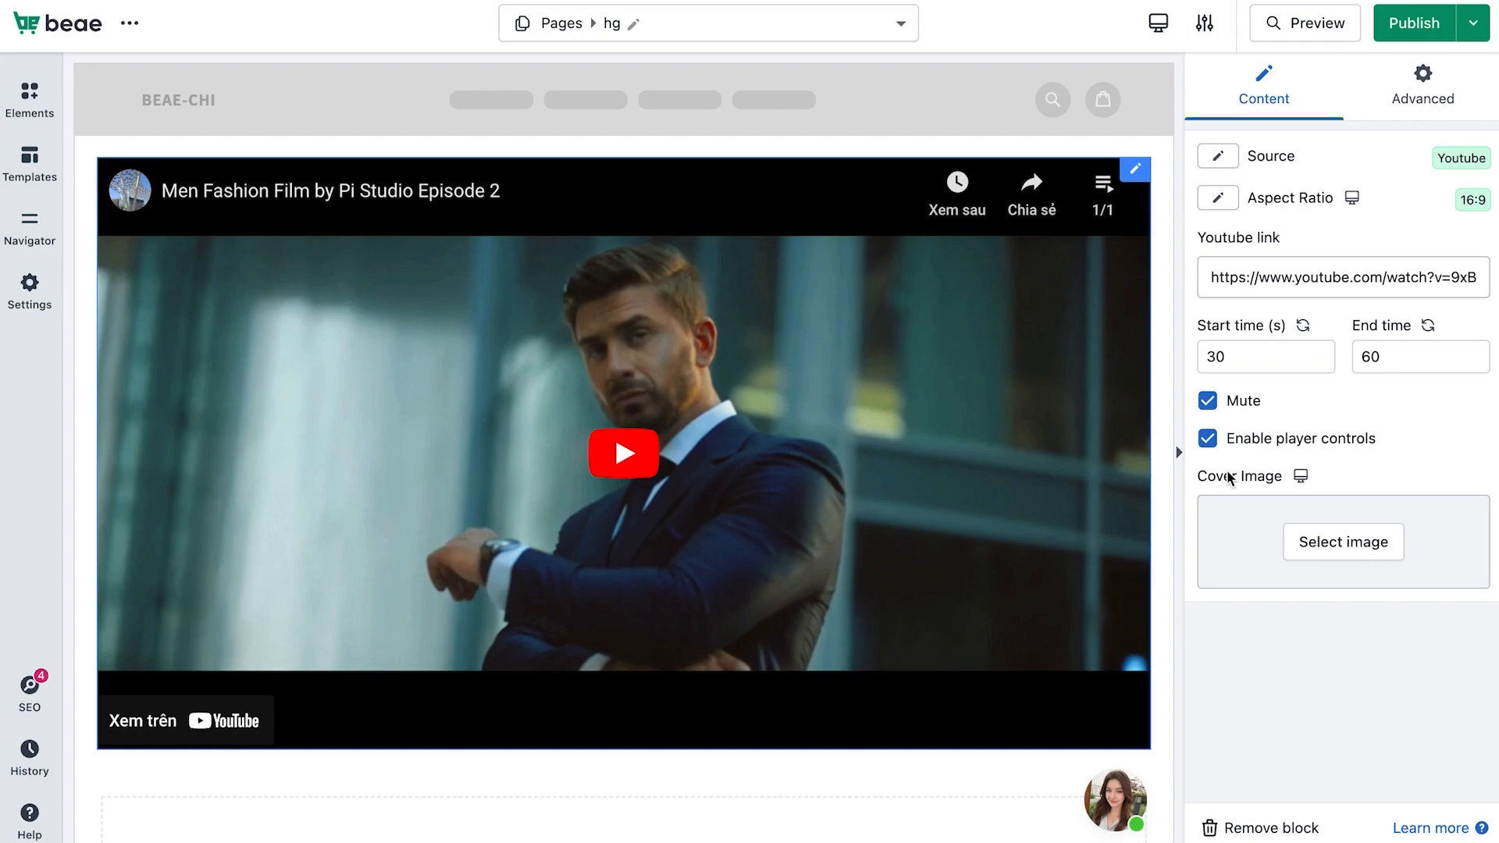
Set the desktop cover image to the blue leafy Shaffer image from the uploaded images
left_click(1328, 557)
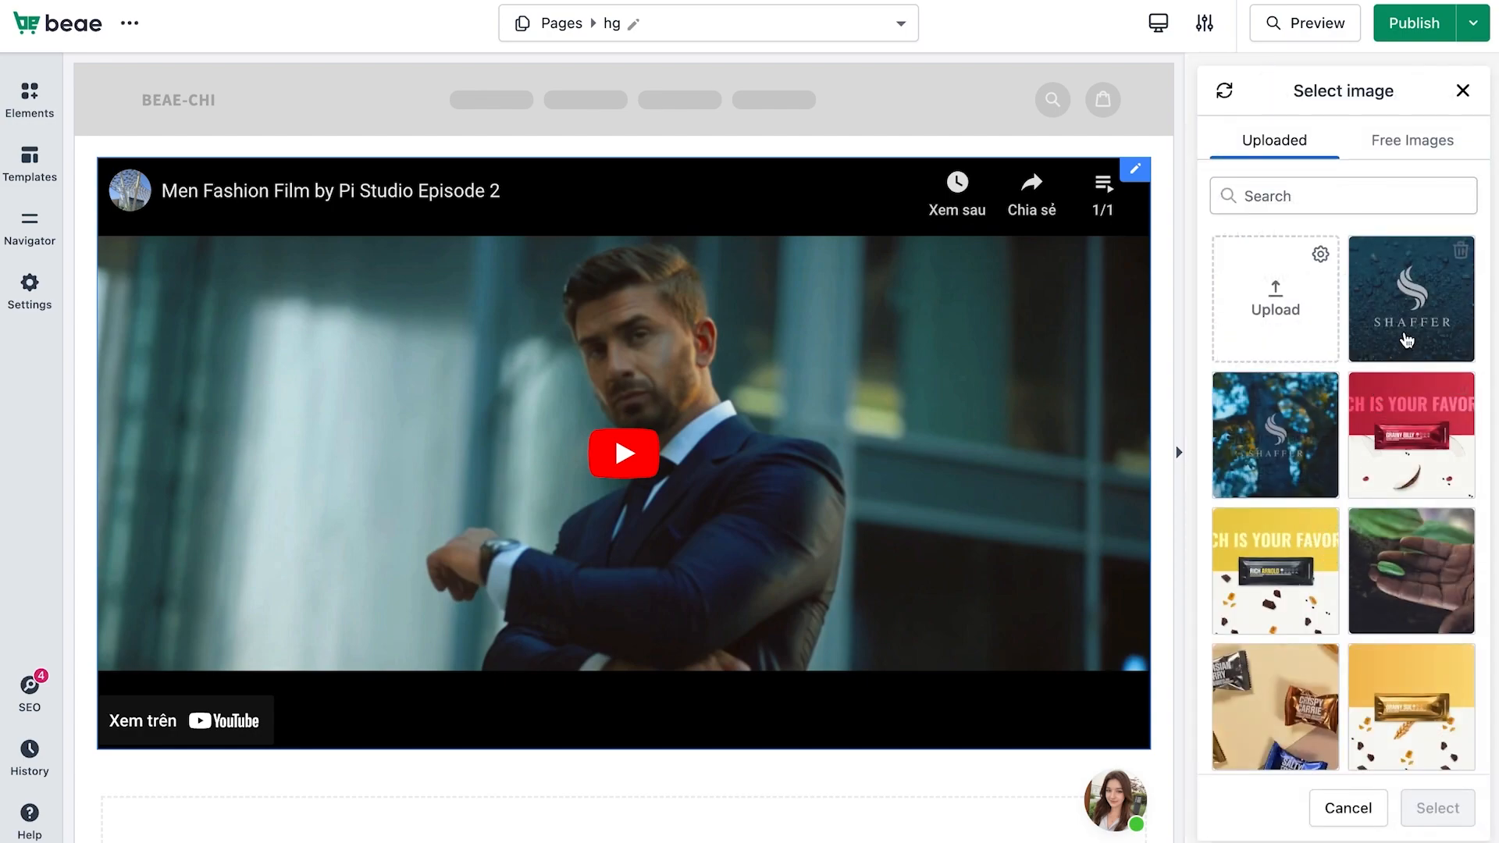
left_click(1288, 433)
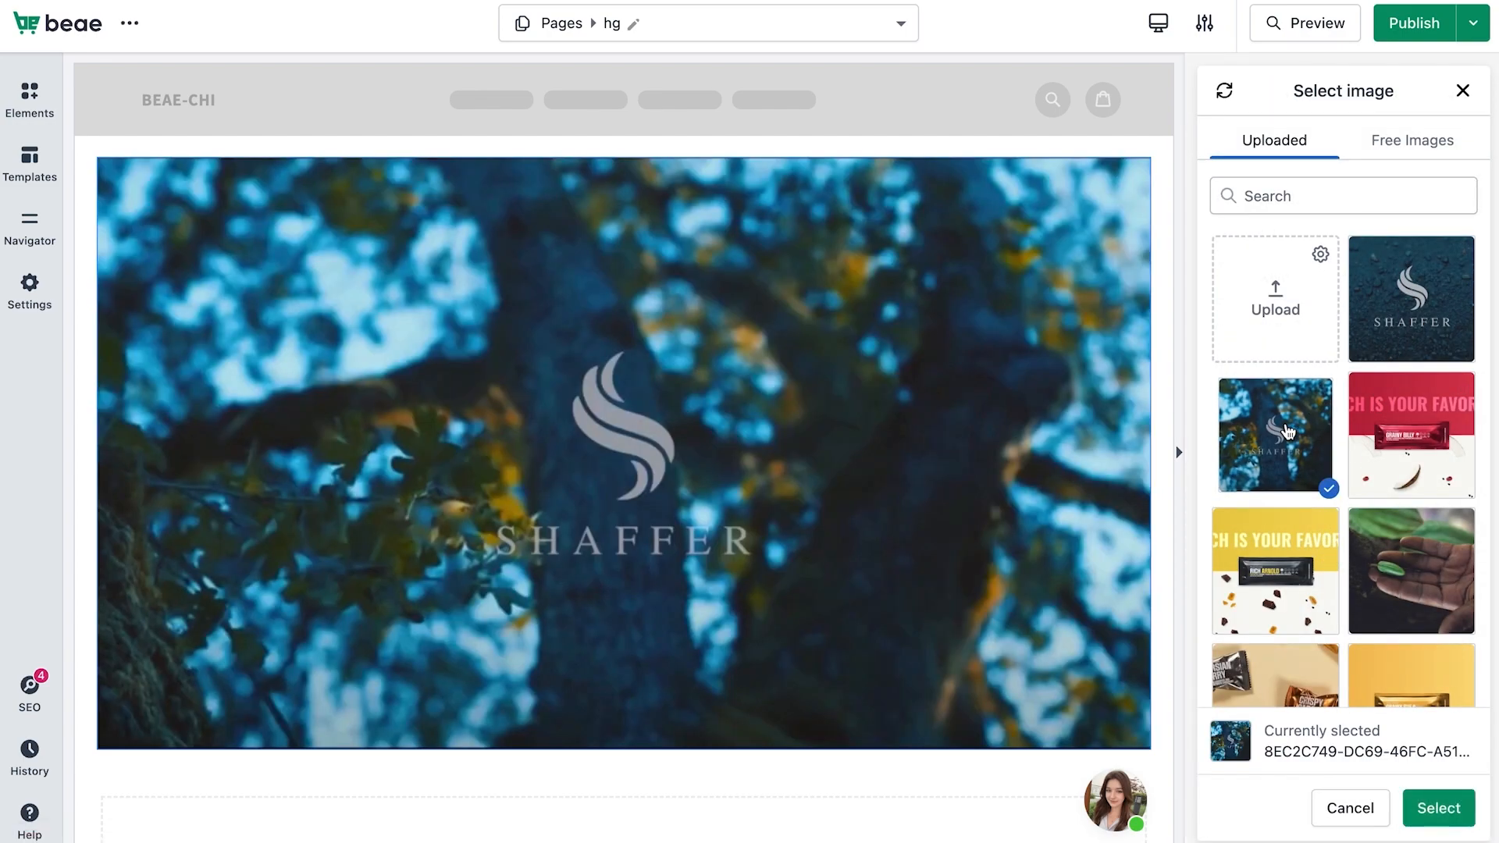
left_click(1454, 828)
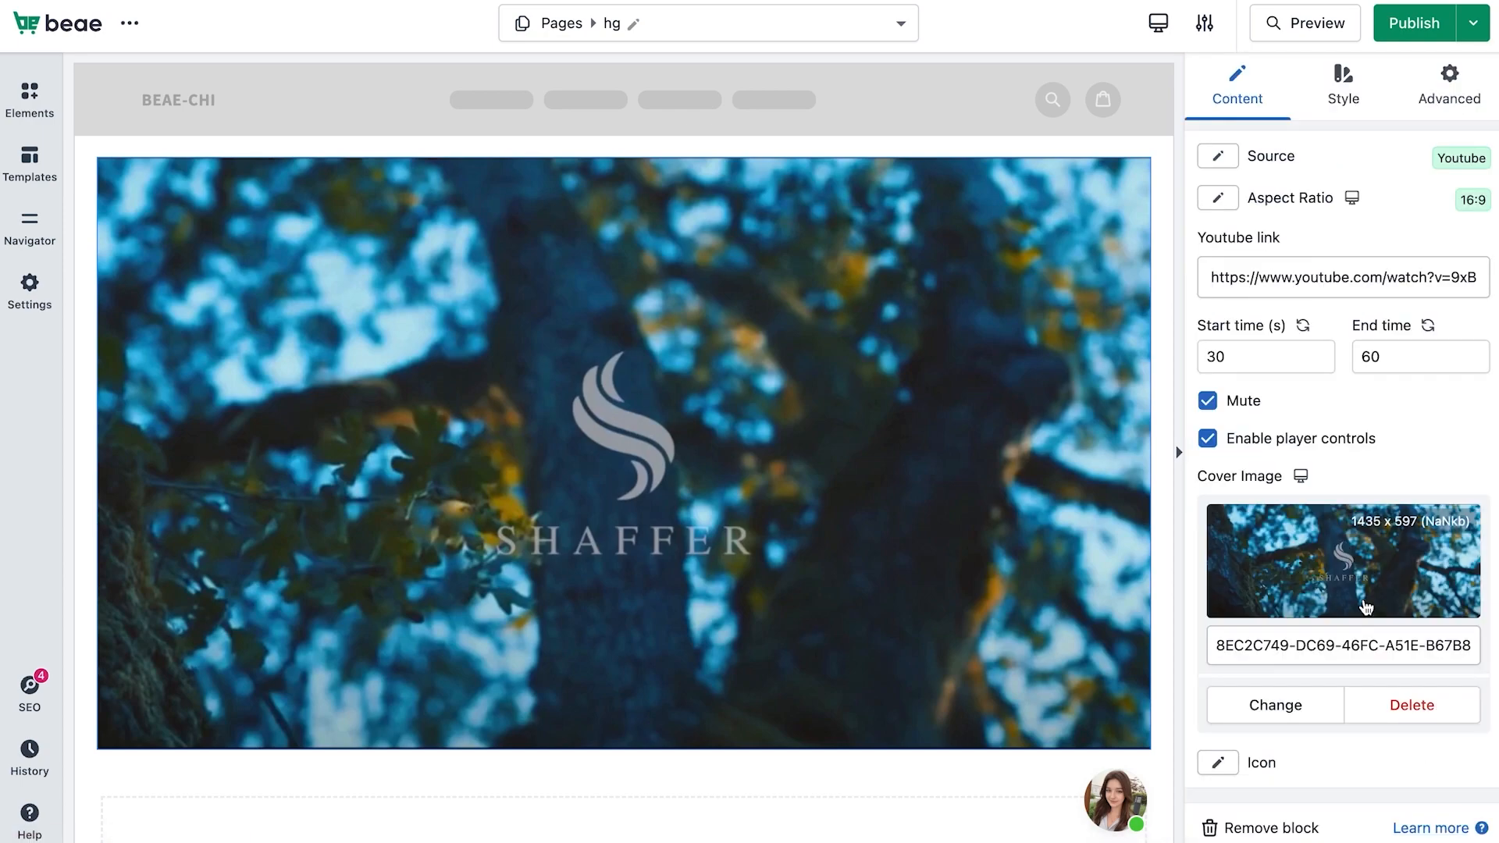
Switch to the mobile layout and change its cover image to the dark Shaffer logo image
left_click(1311, 706)
left_click(1439, 807)
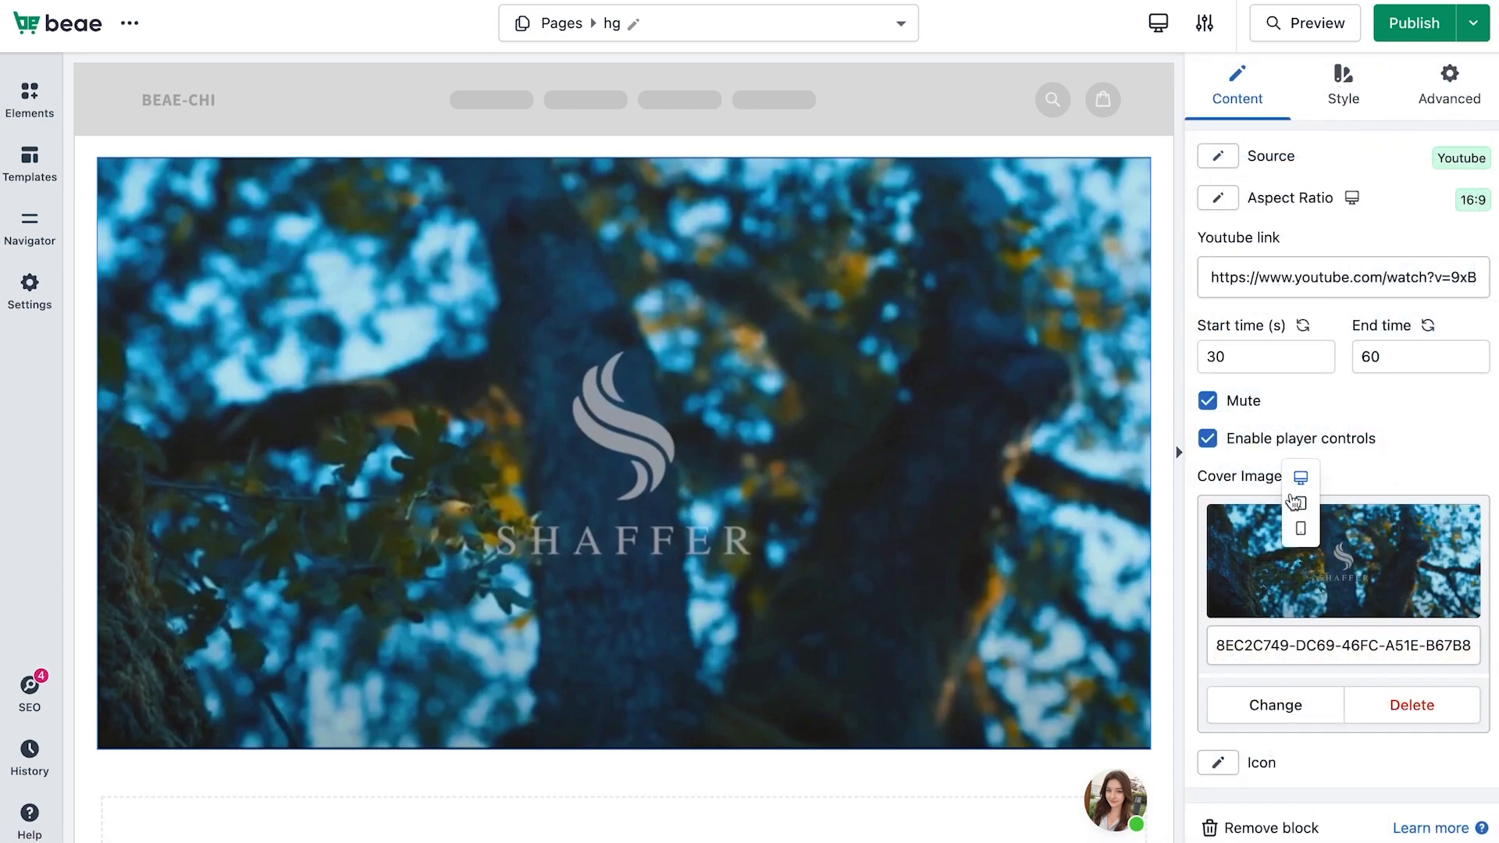
left_click(1300, 478)
left_click(1293, 587)
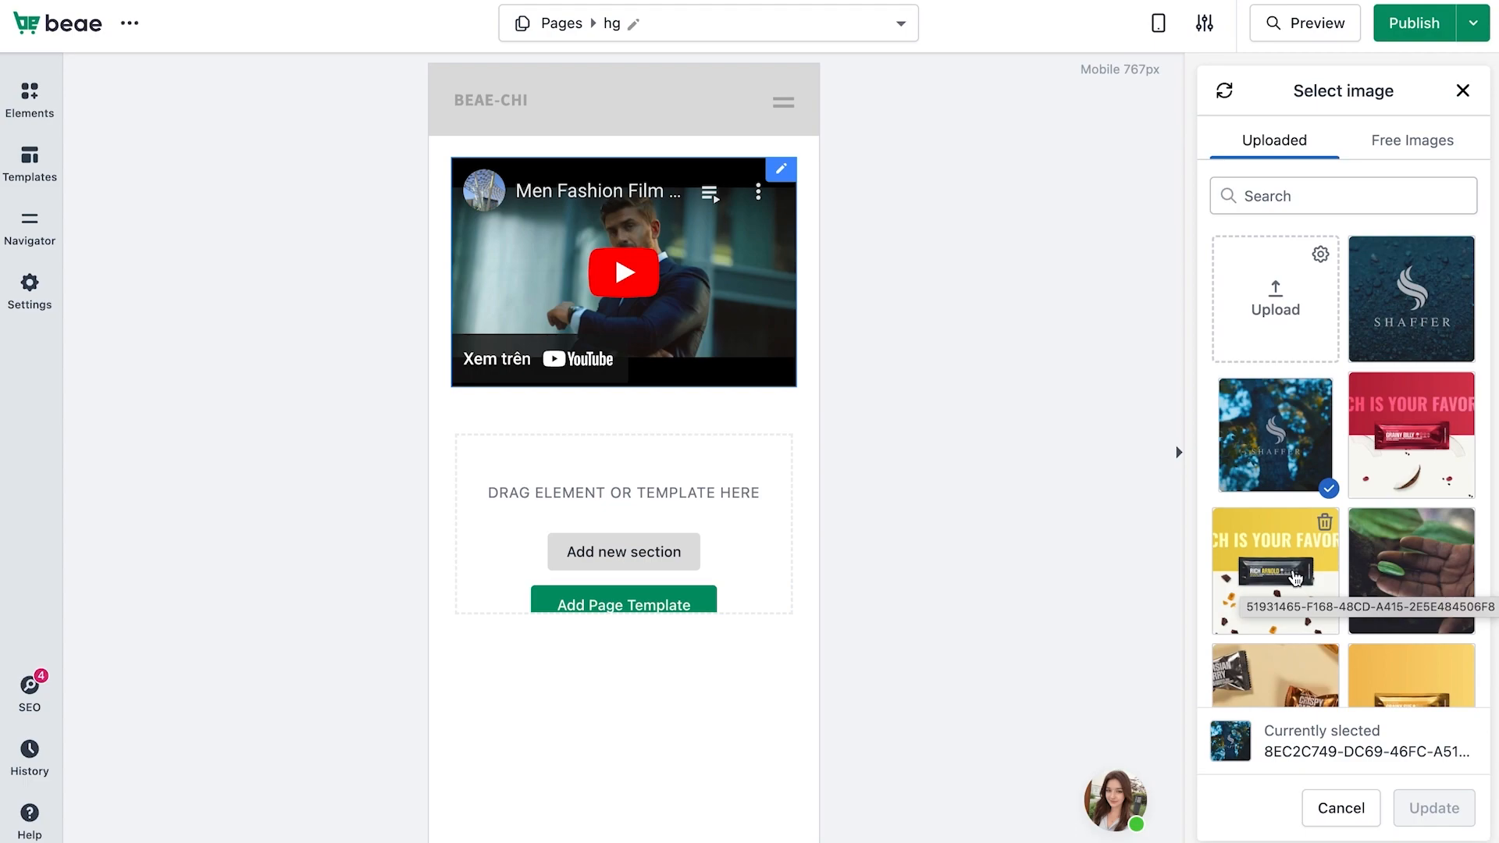
left_click(1435, 808)
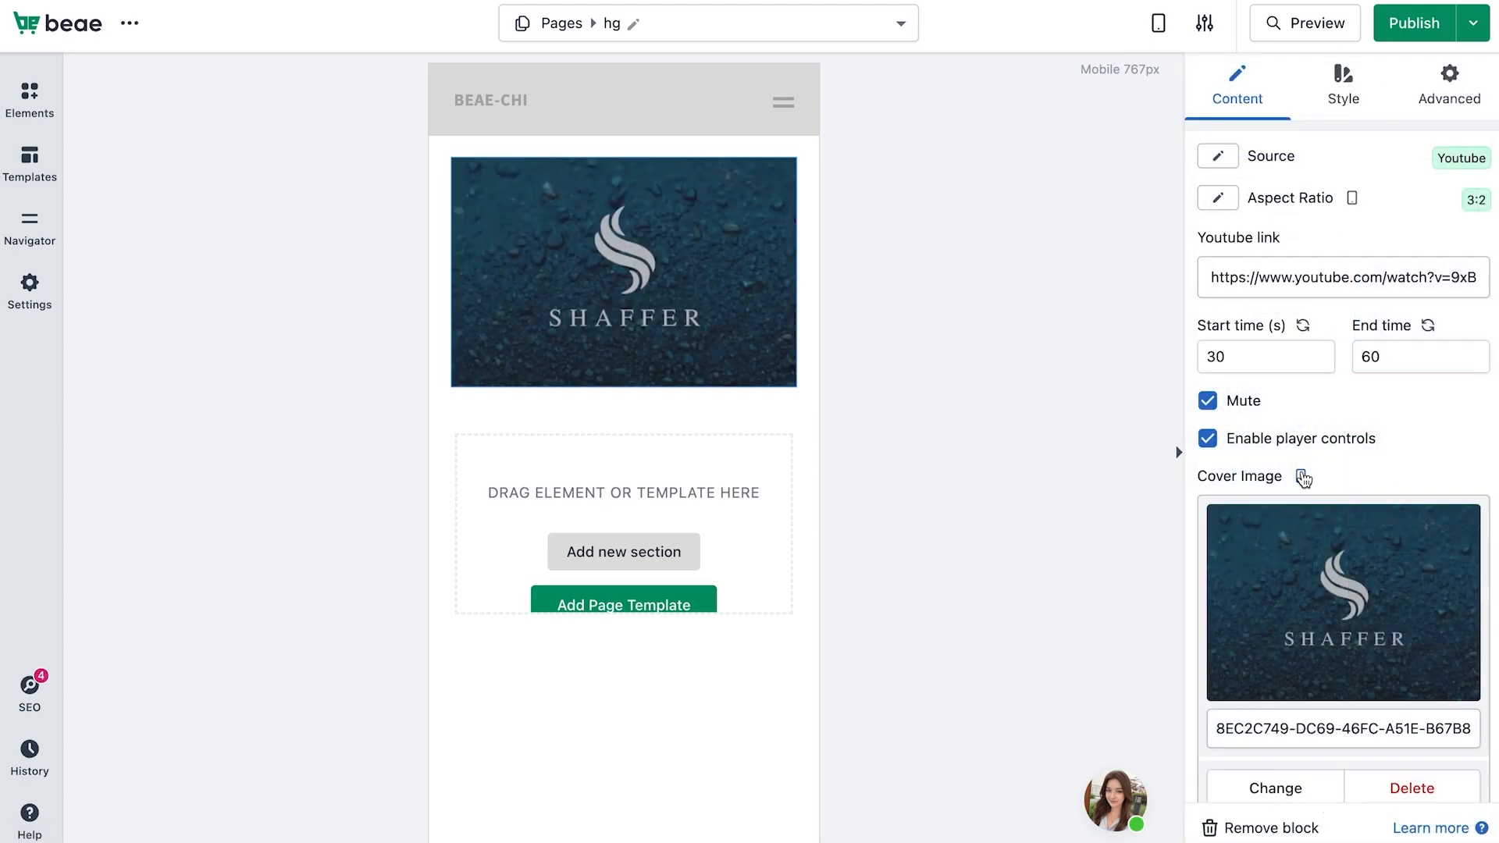
Back in the desktop layout, set the video block's top margin to 20 px in the Advanced spacing settings
mouse_move(1301, 476)
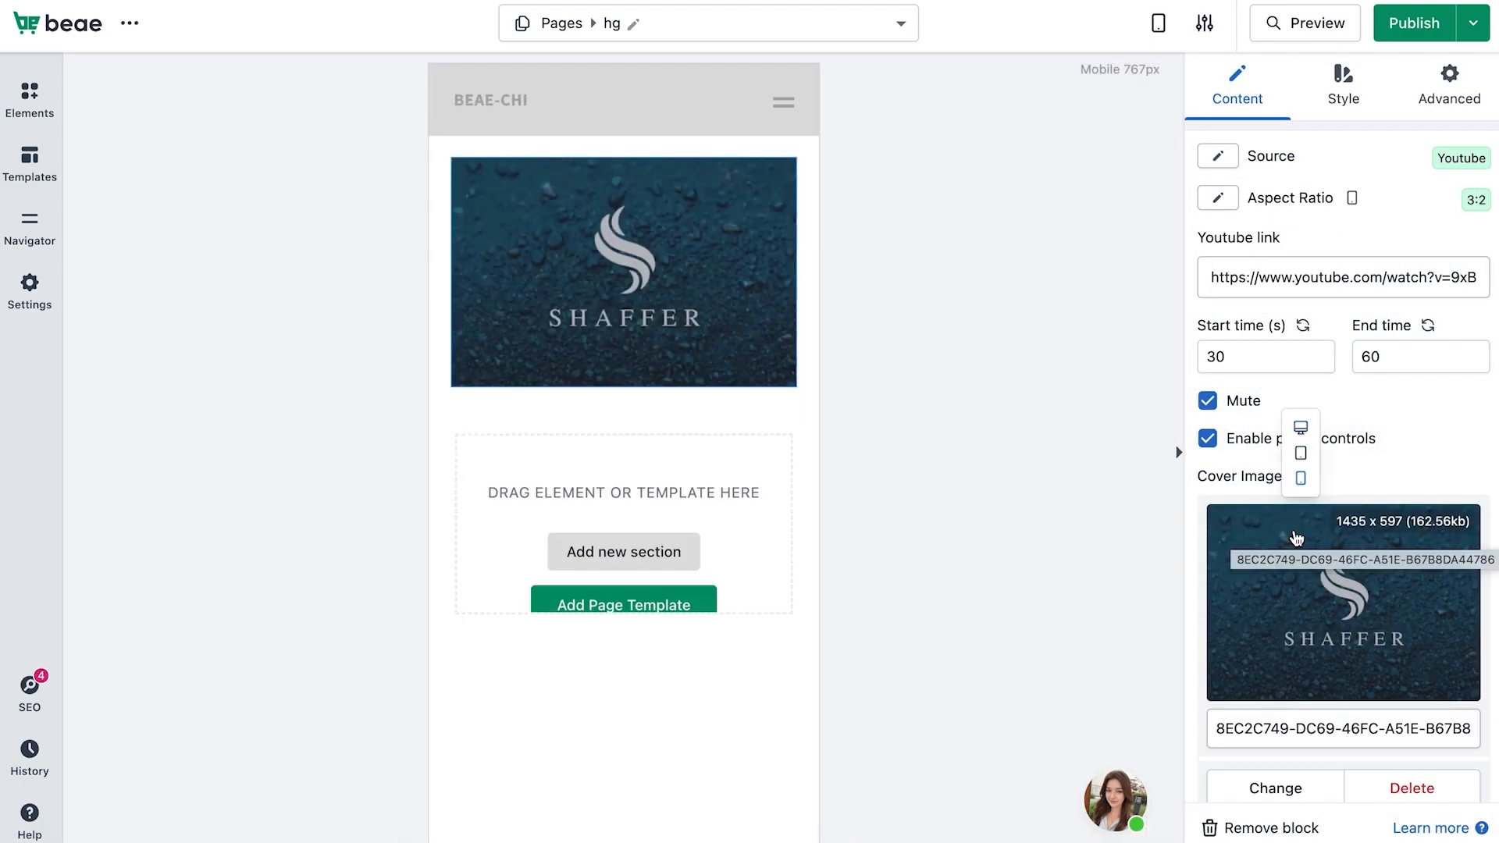
left_click(1300, 428)
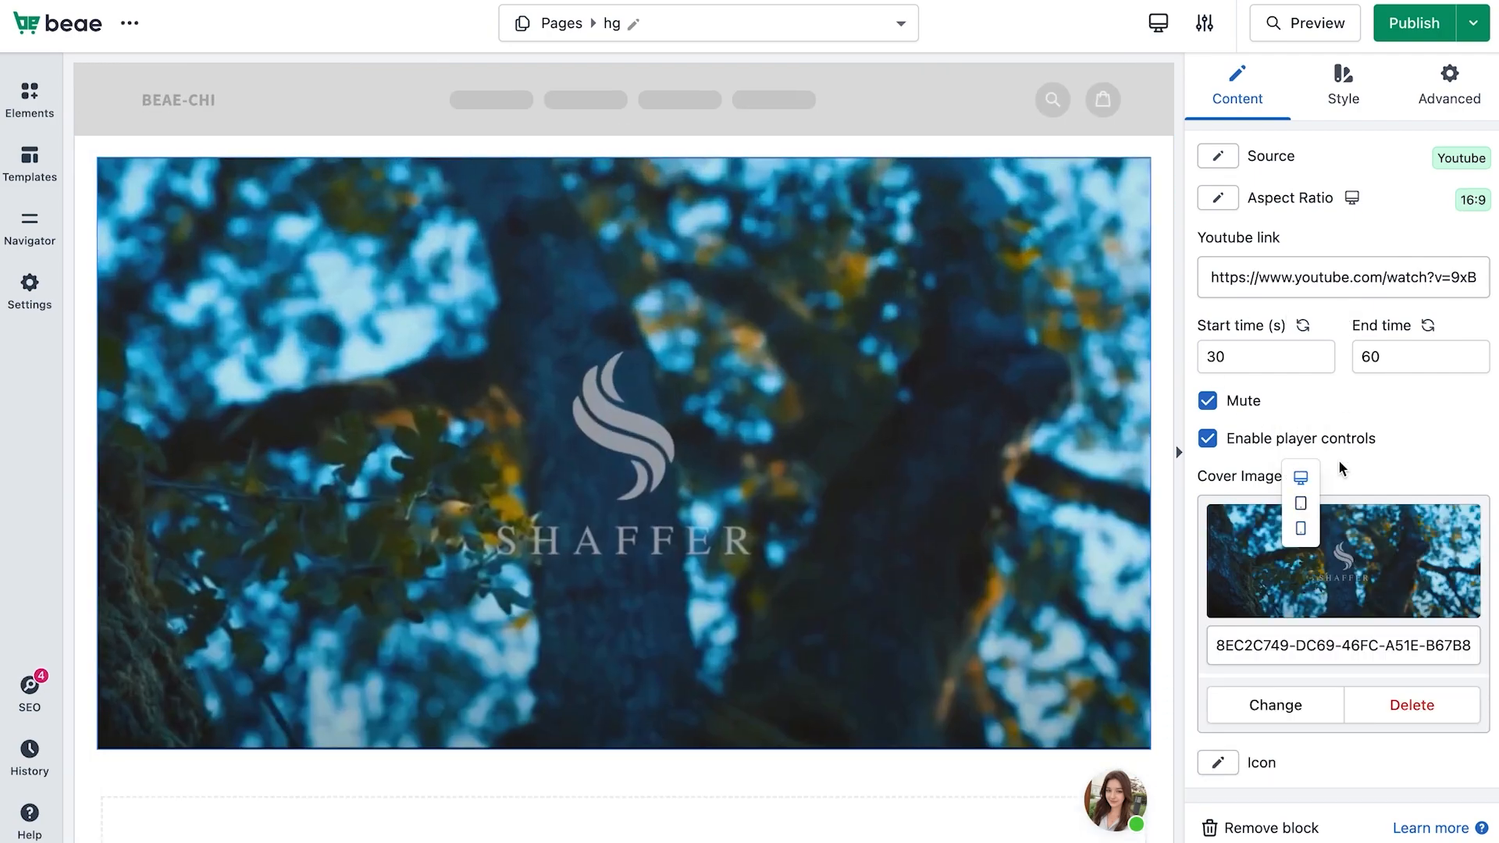
scroll(1339, 462, "down", 1)
scroll(1042, 557, "down", 2)
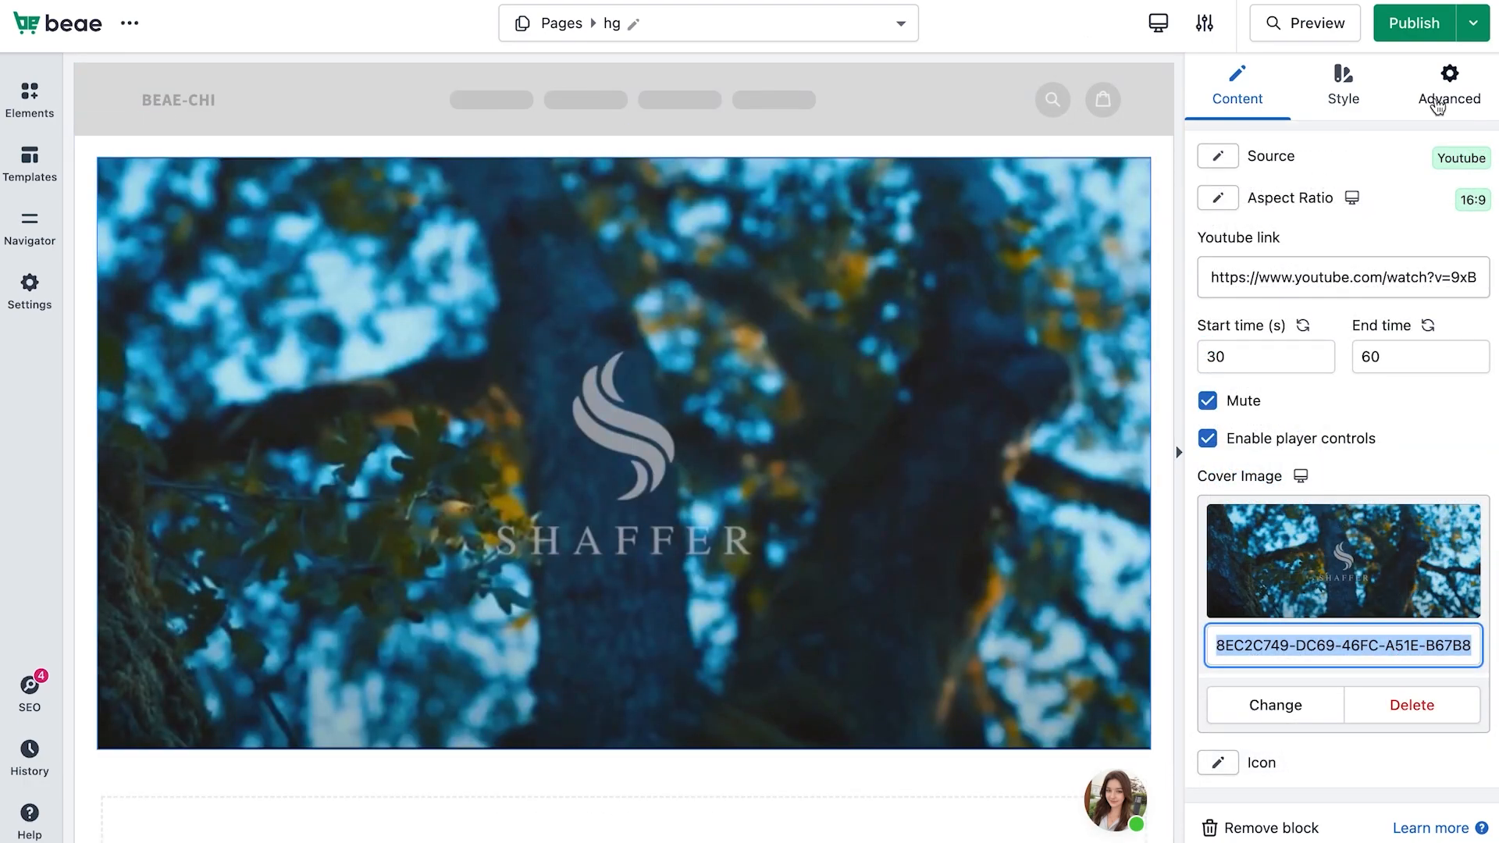
left_click(1437, 107)
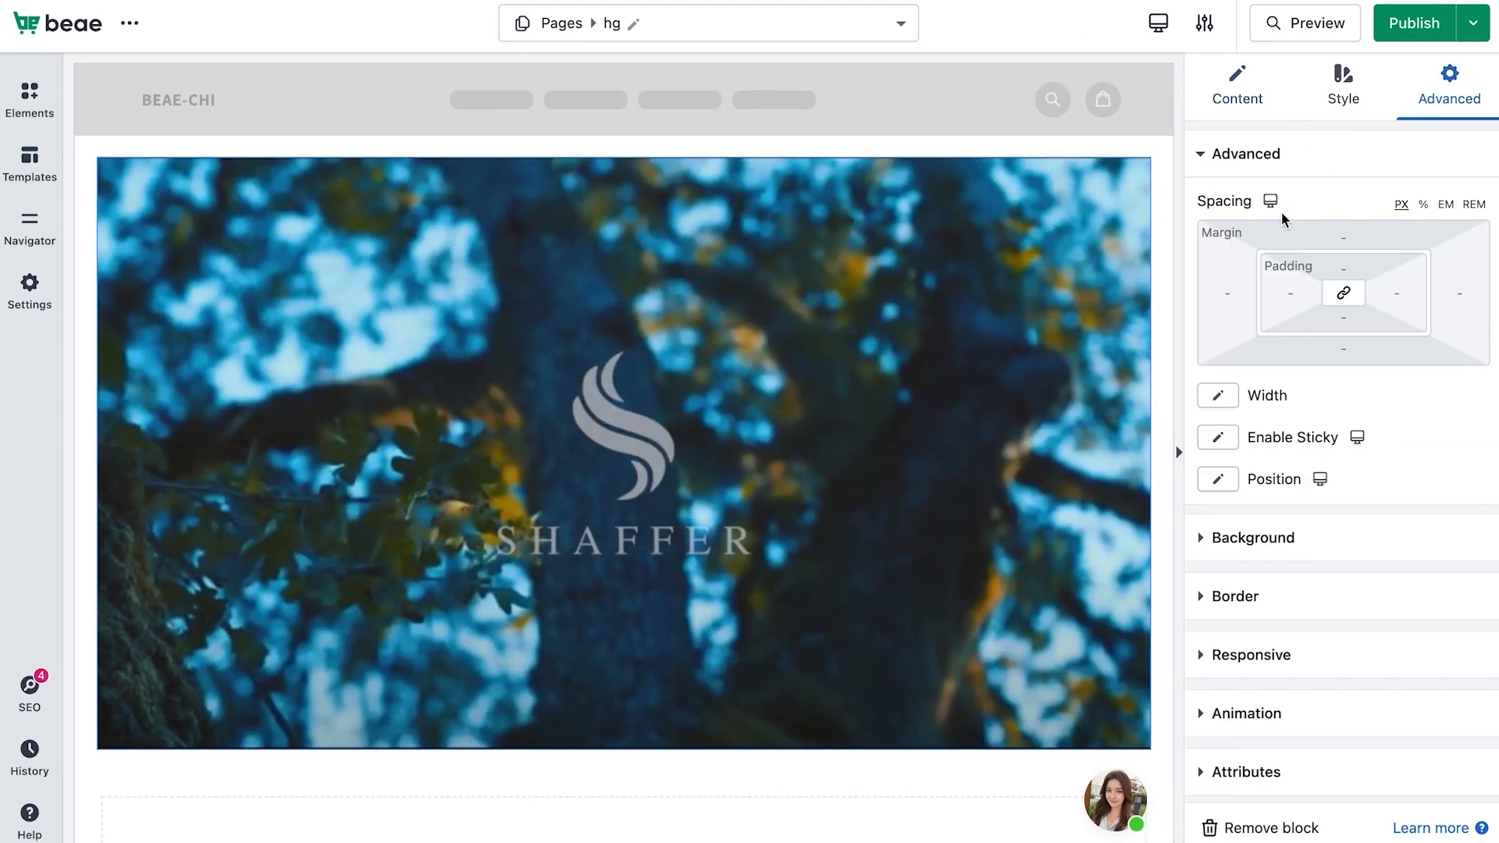
left_click(1241, 539)
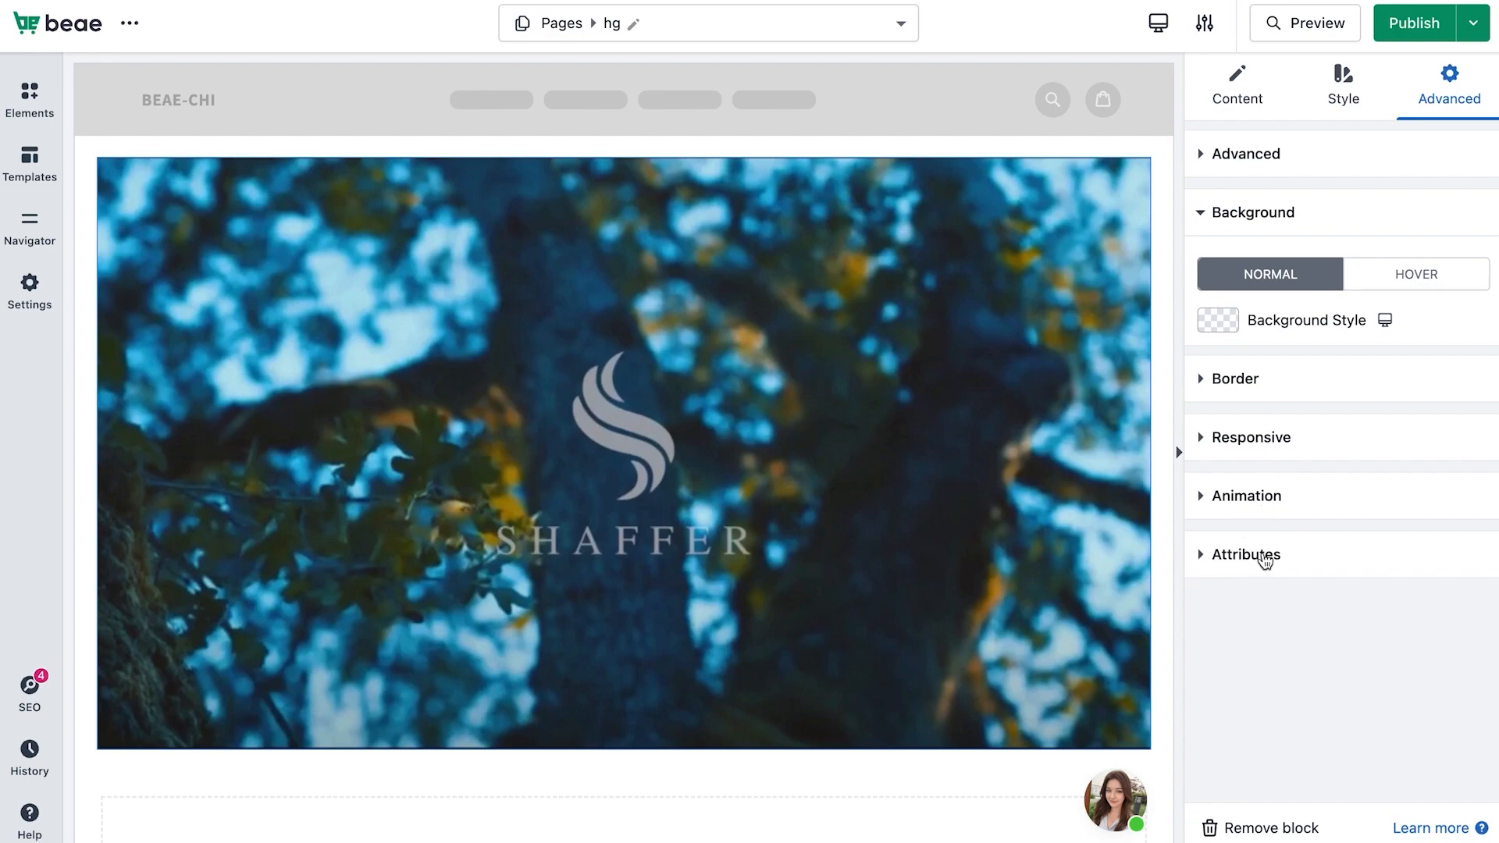
left_click(1257, 165)
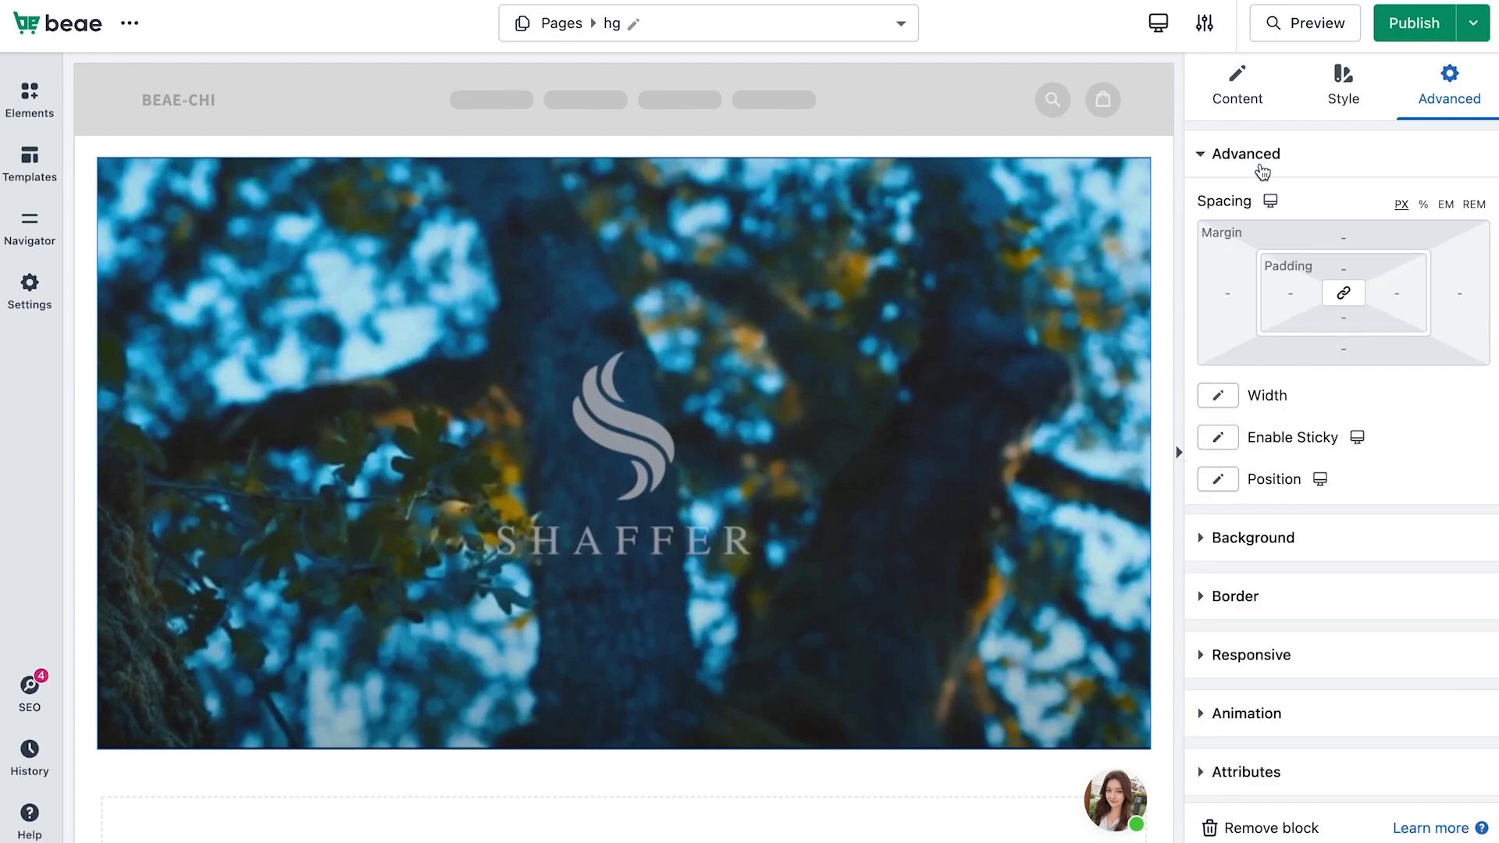
left_click(1332, 248)
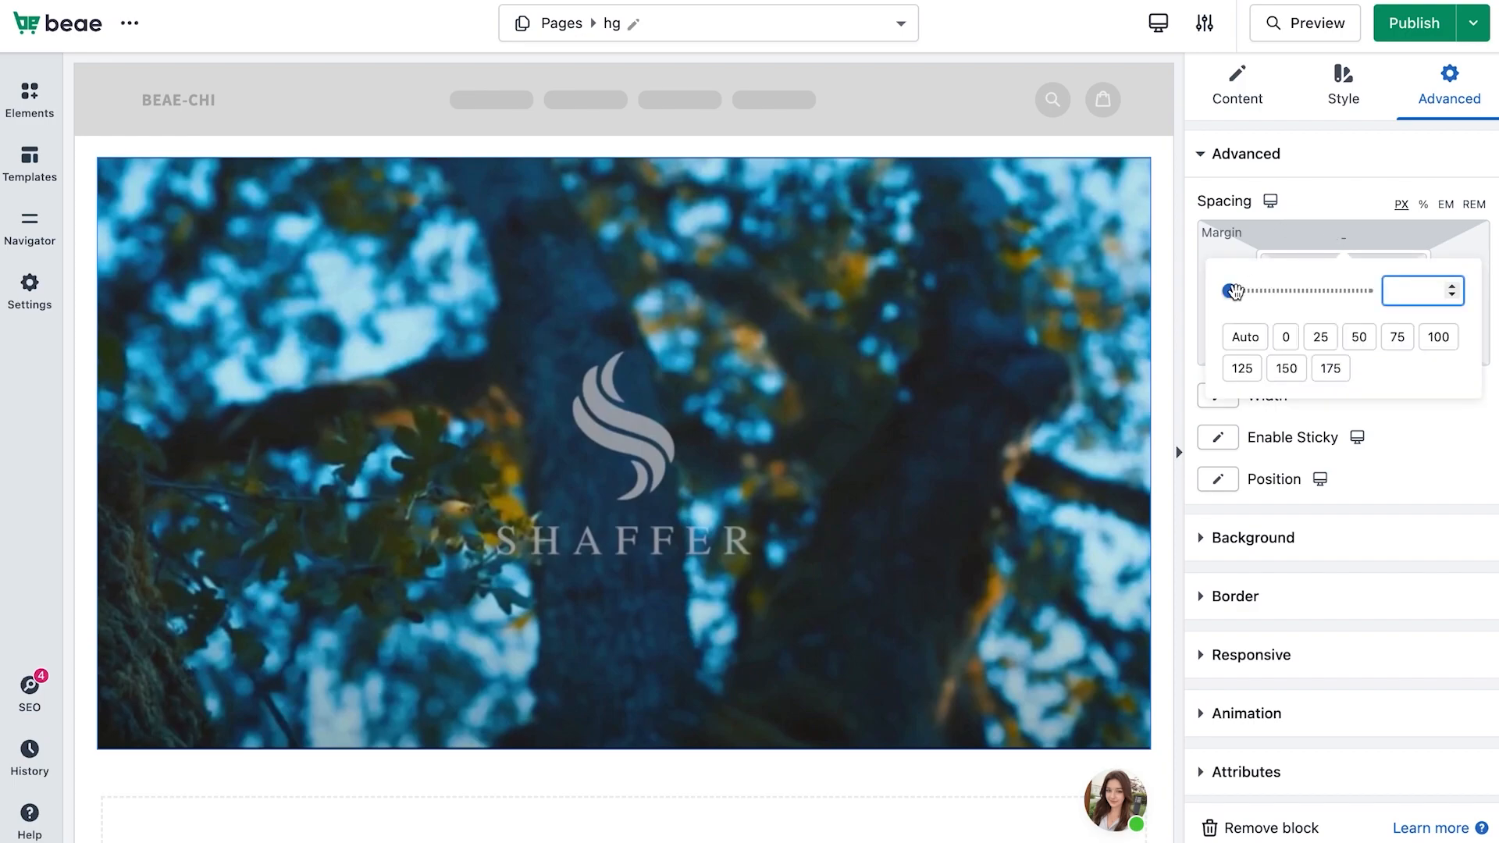
left_click_drag(1231, 288, 1329, 313)
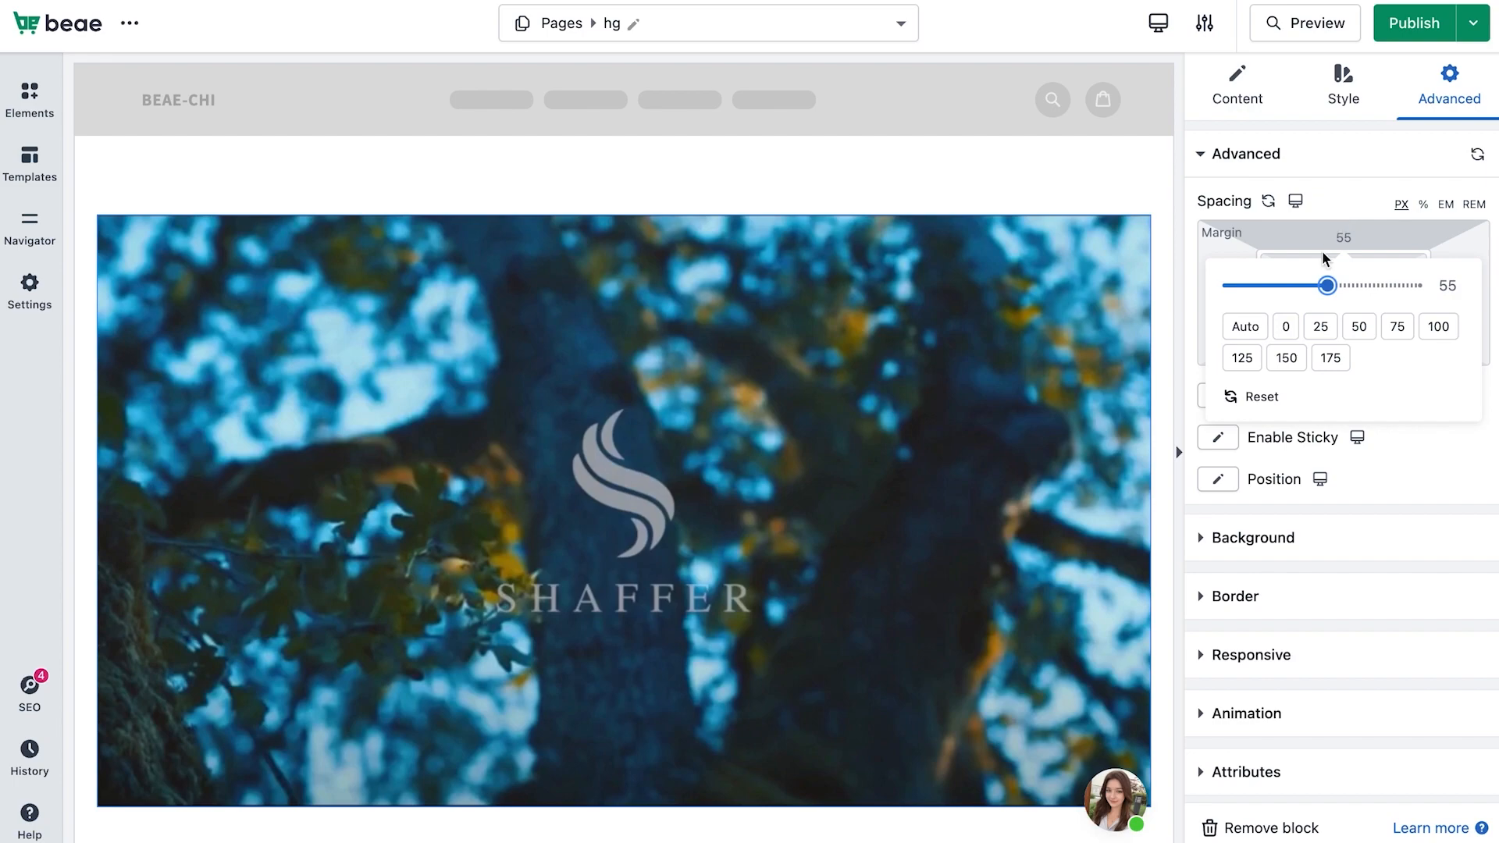
left_click_drag(1327, 286, 1323, 285)
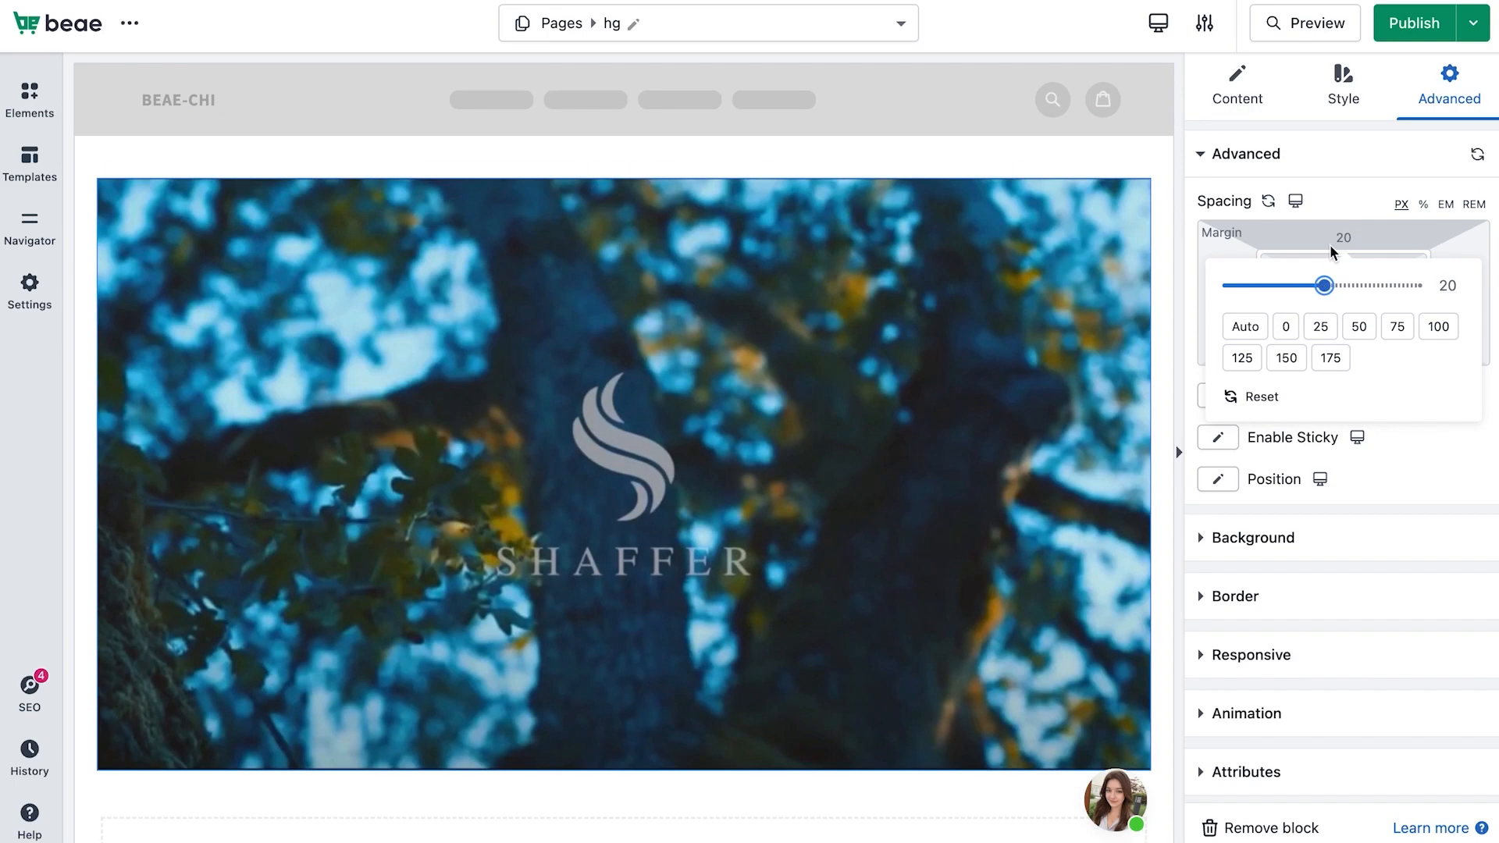
left_click(1355, 174)
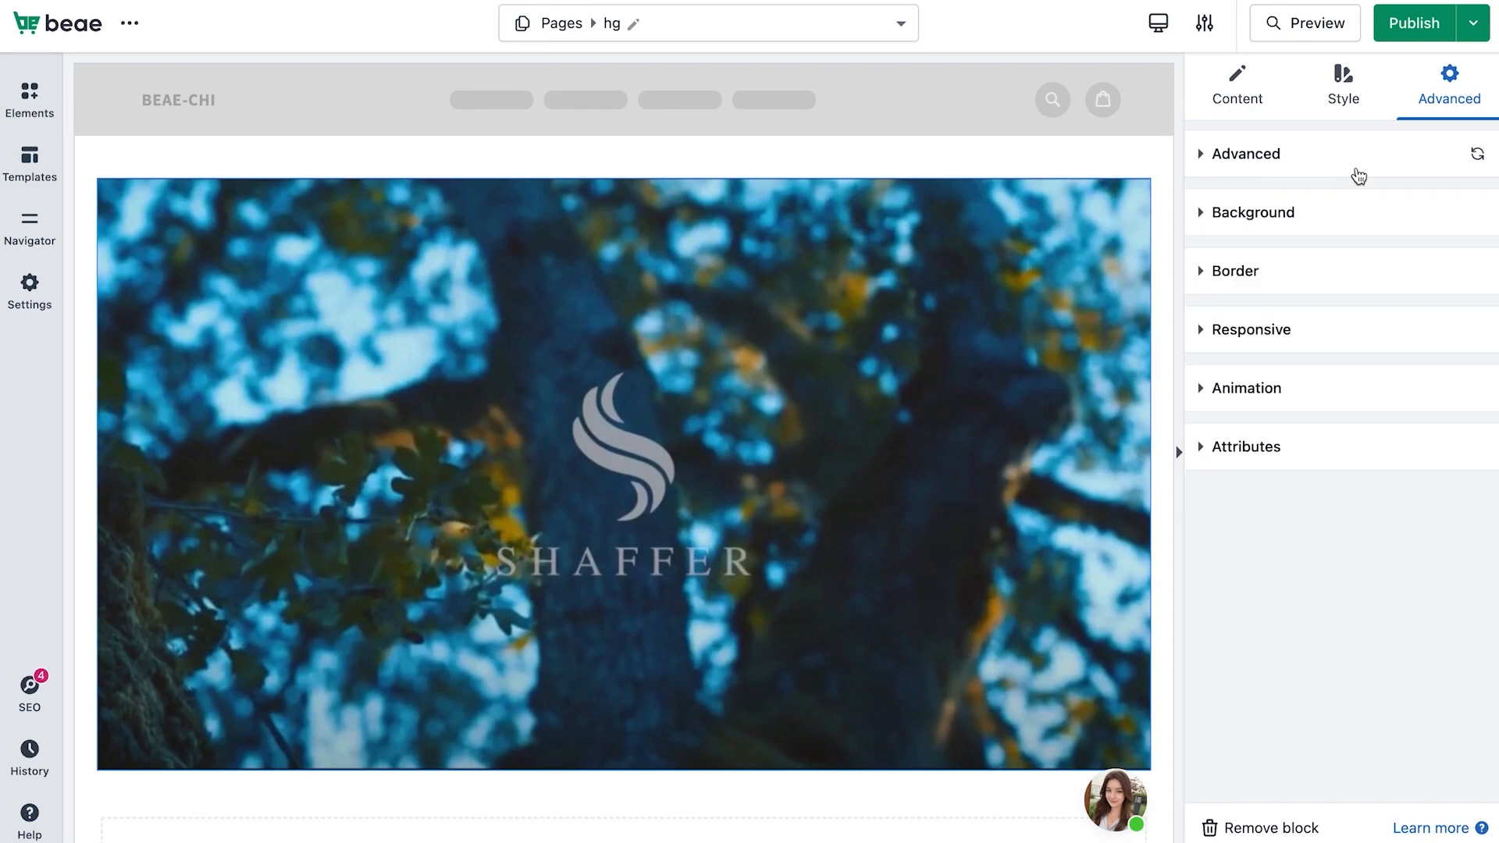
Set the video block's top padding to 0
left_click(1357, 167)
left_click(1336, 269)
mouse_move(1227, 318)
left_mouse_down()
mouse_move(1268, 317)
mouse_move(1228, 317)
left_mouse_up()
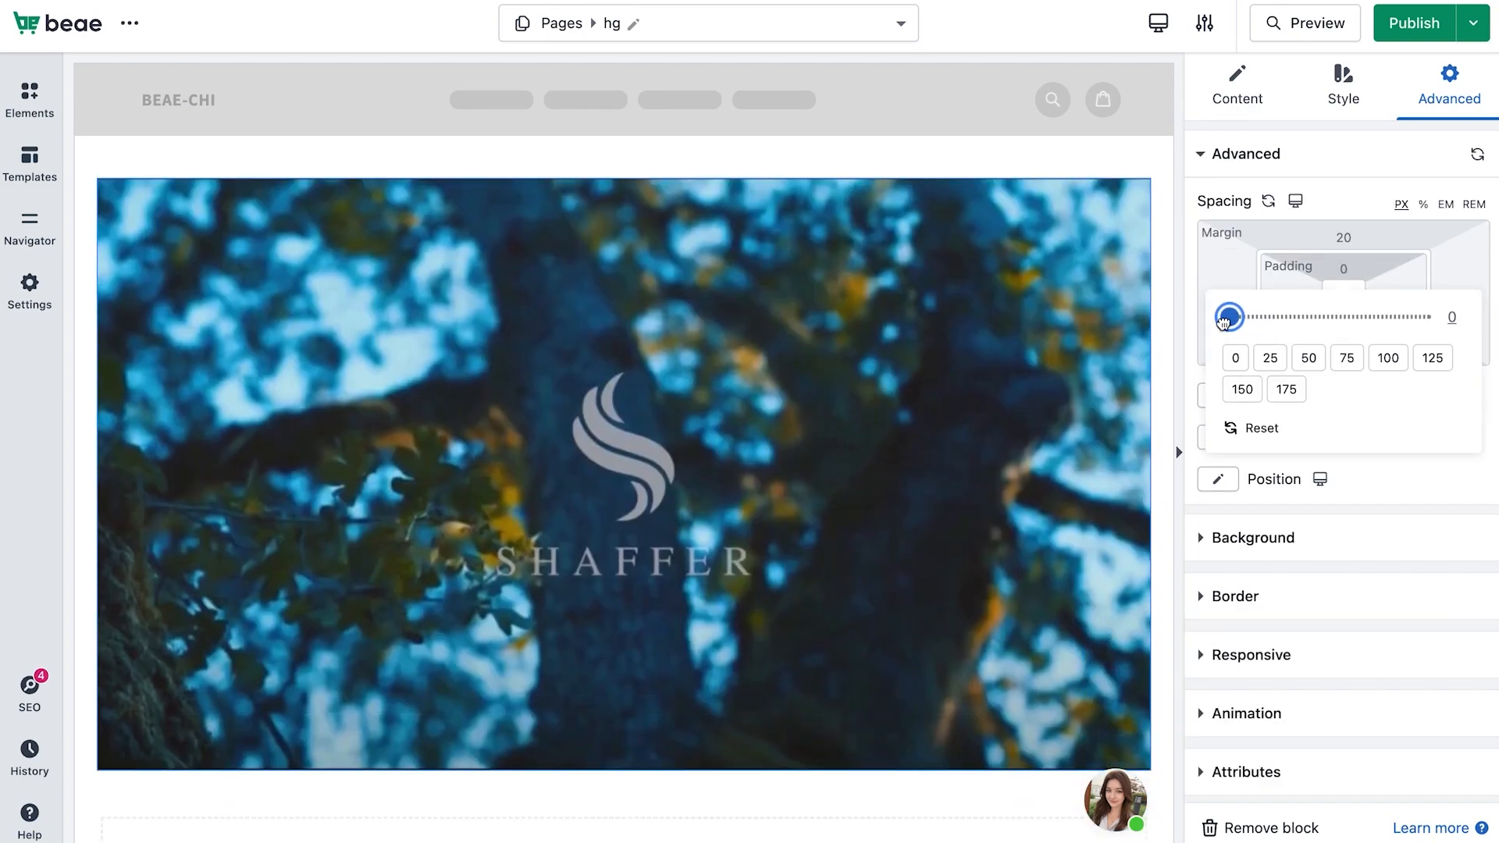
left_click(1356, 198)
Set the video block's width to Full Width
left_click(1229, 398)
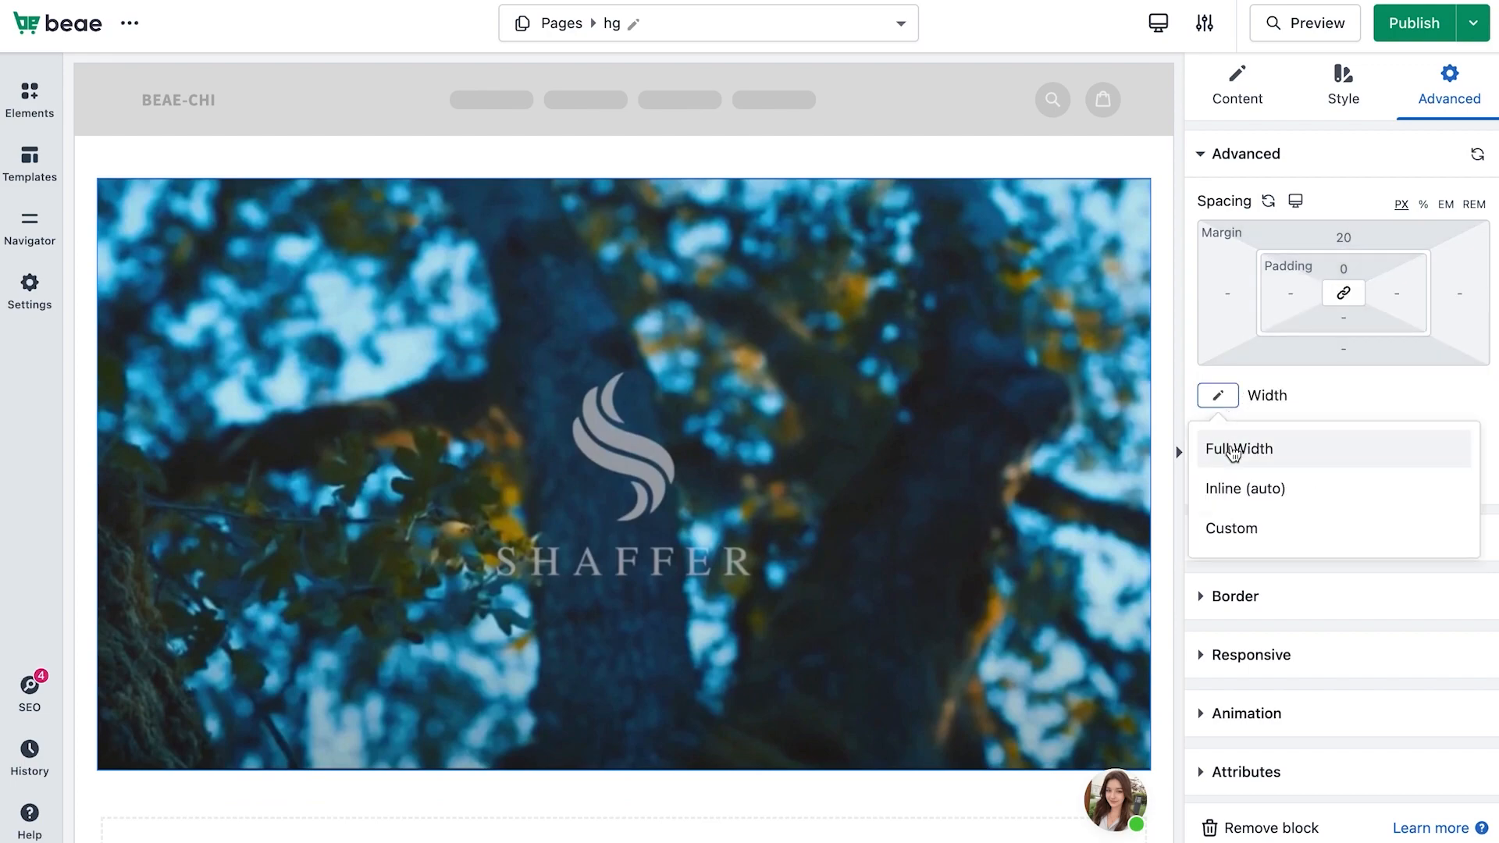
left_click(1232, 454)
left_click(1219, 396)
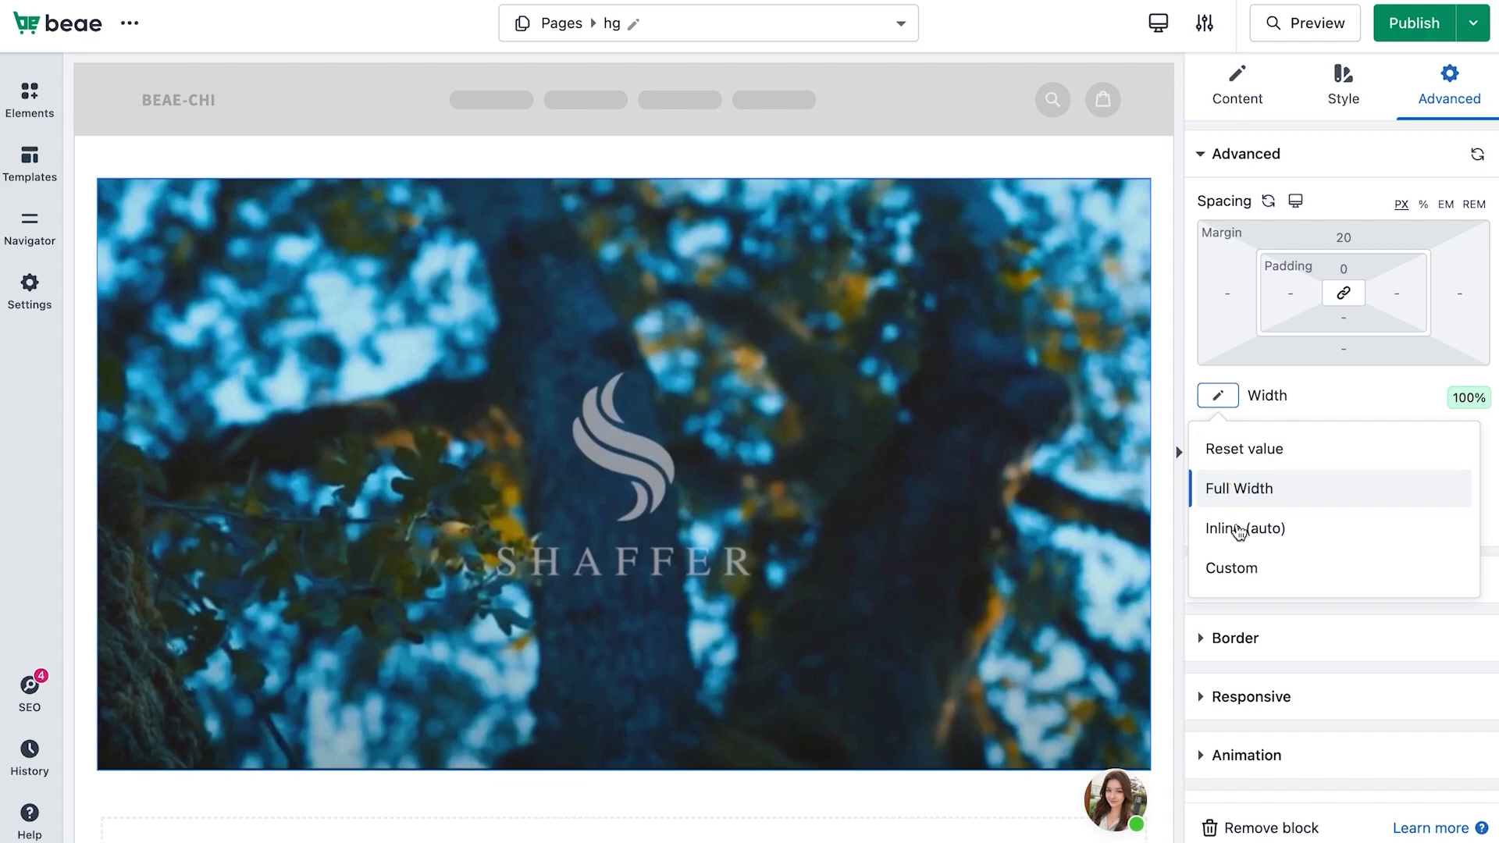
Set the video block's width to Custom
left_click(1234, 527)
left_click(1222, 396)
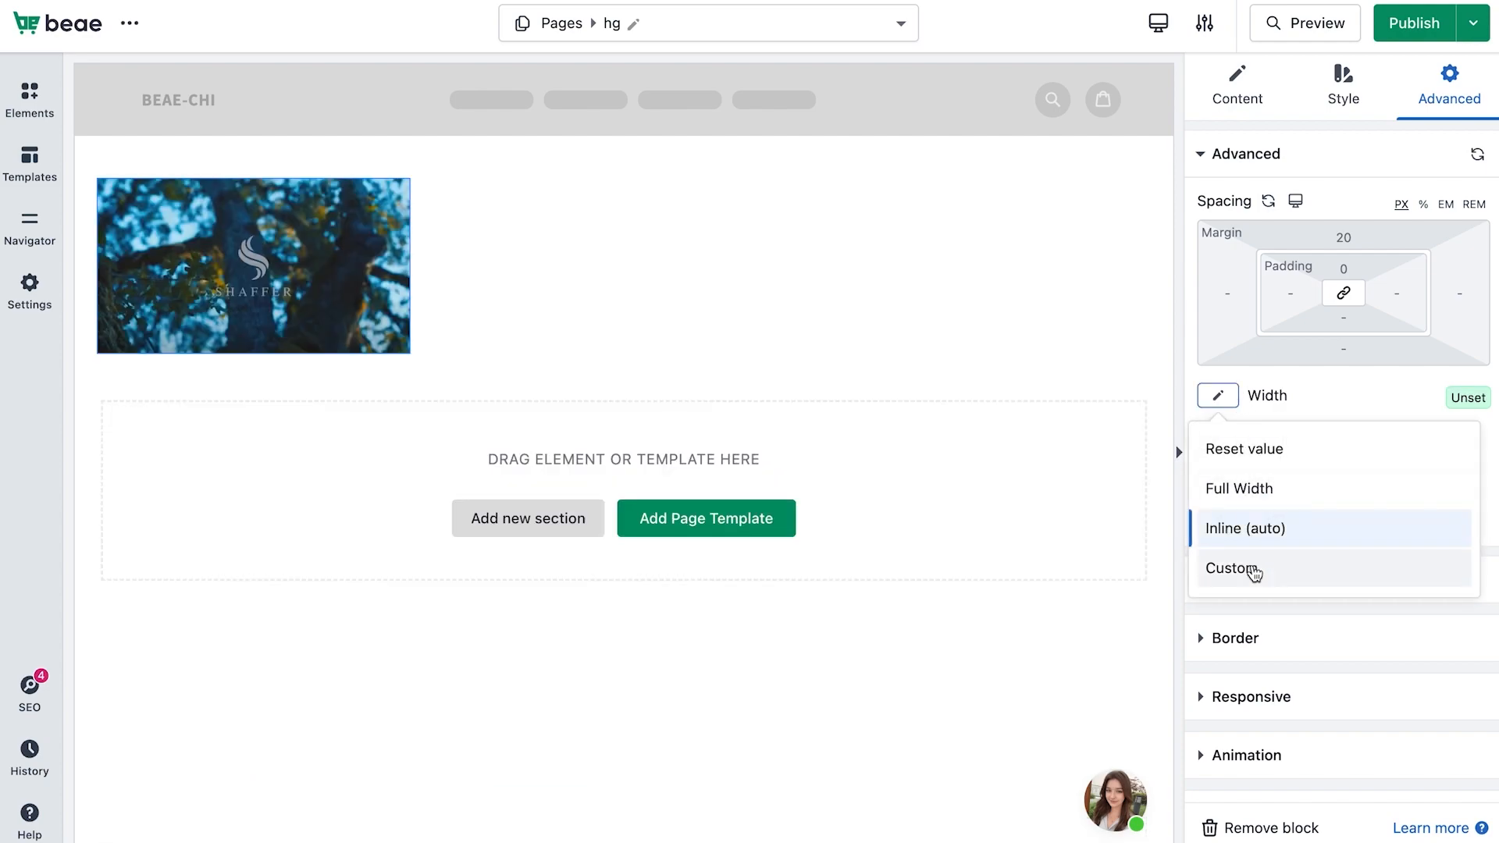
left_click(1249, 569)
Set the video block's position to Relative
scroll(1249, 468, "down", 1)
left_click(1219, 499)
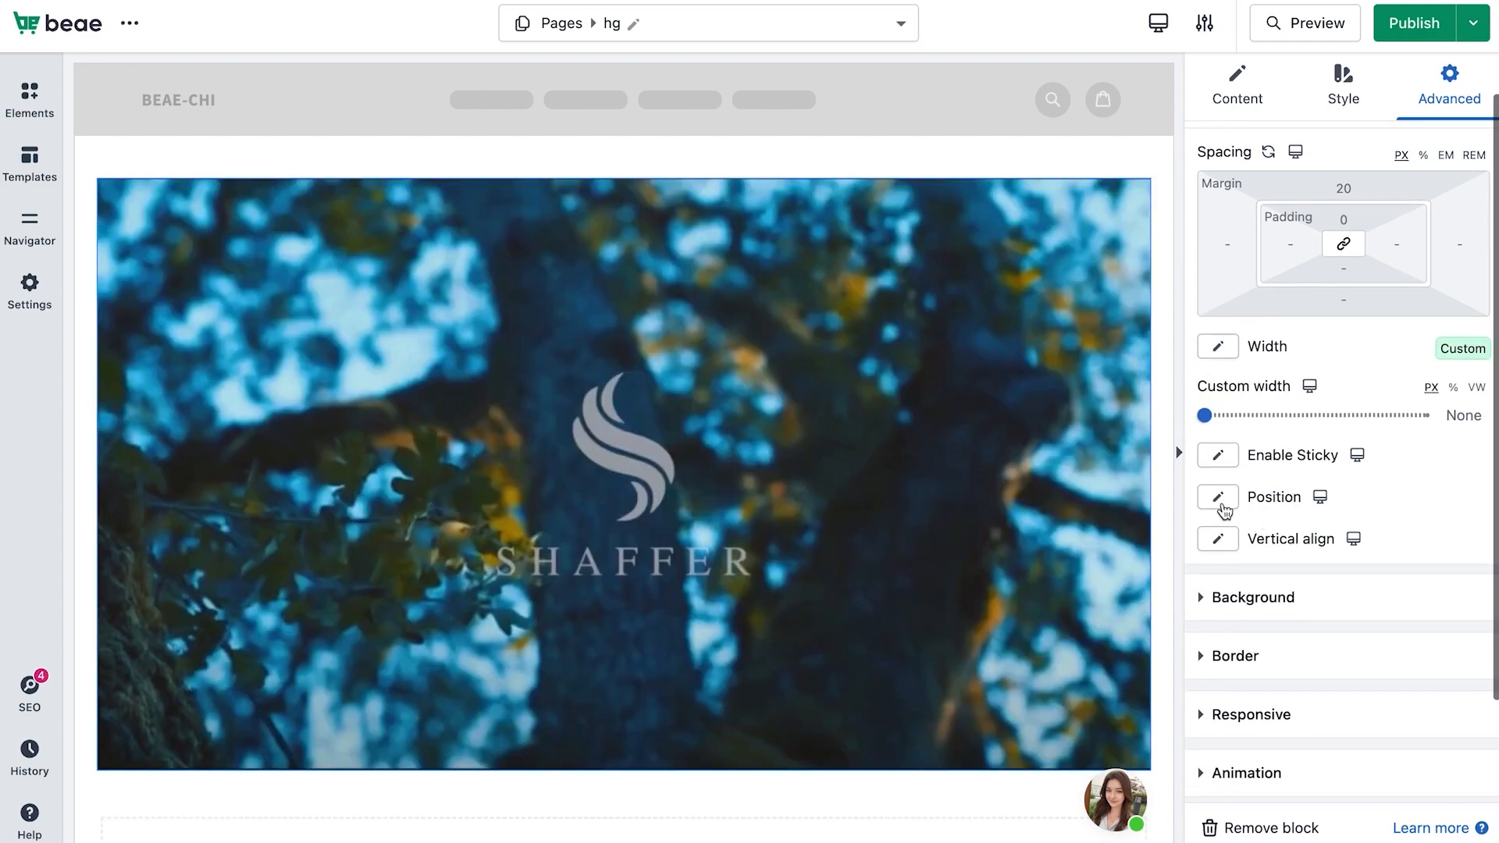
scroll(1239, 570, "down", 2)
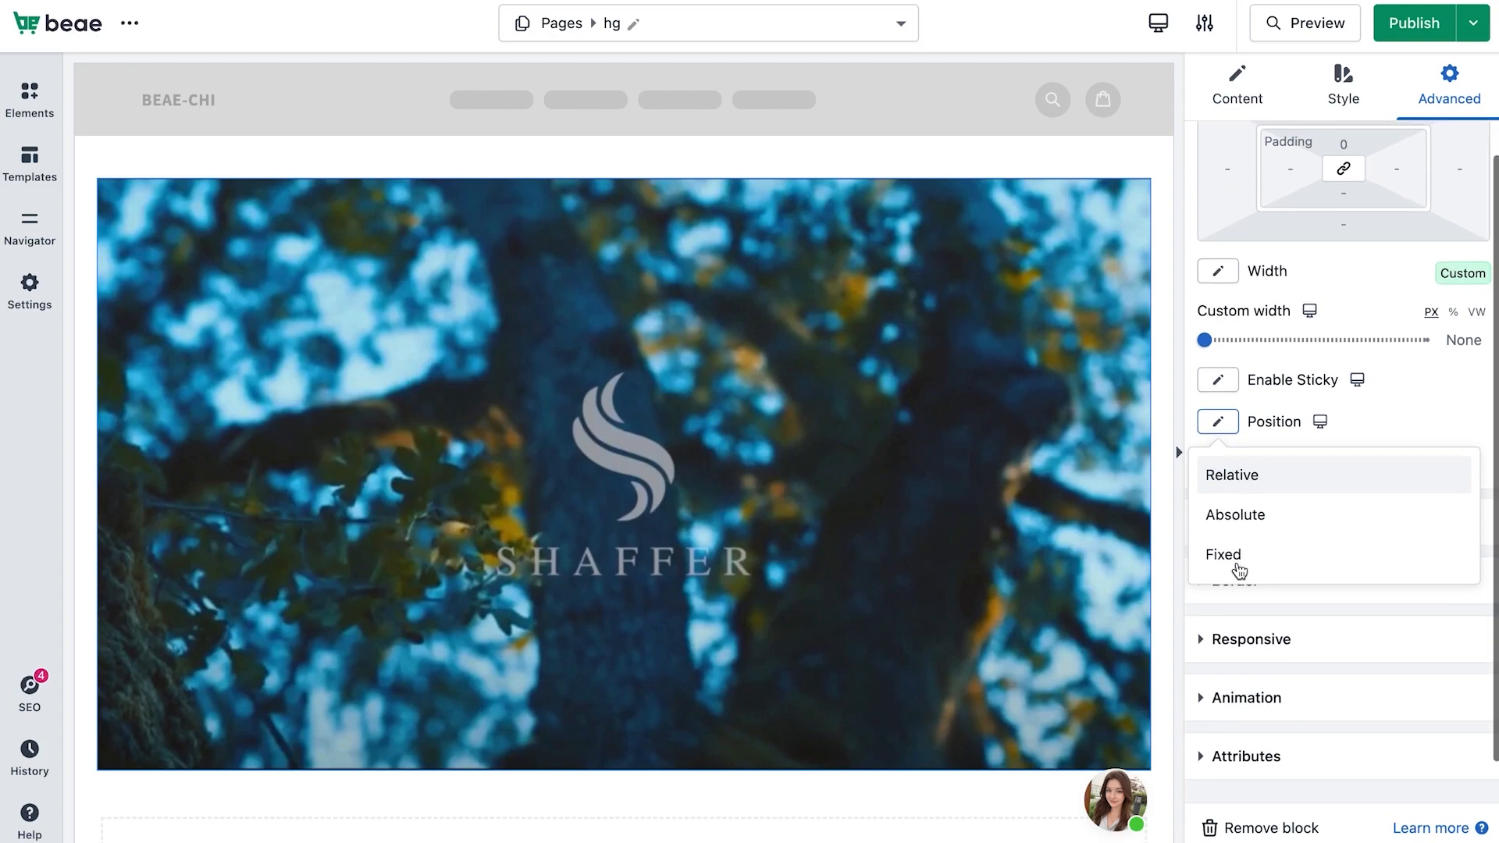
left_click(1236, 493)
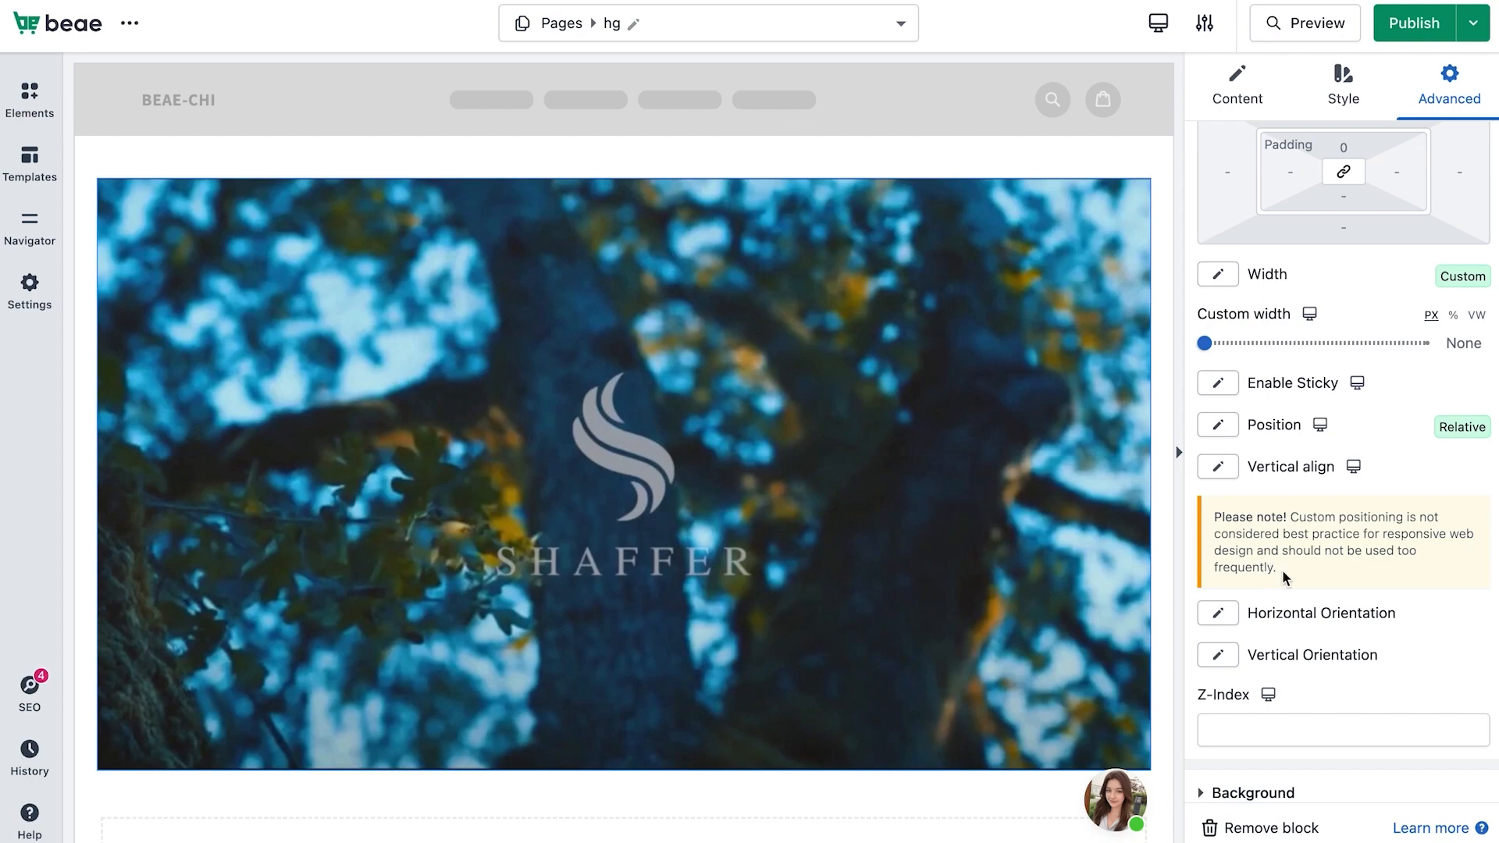
Enable sticky on the video block and make it stick at the bottom
left_click(1222, 388)
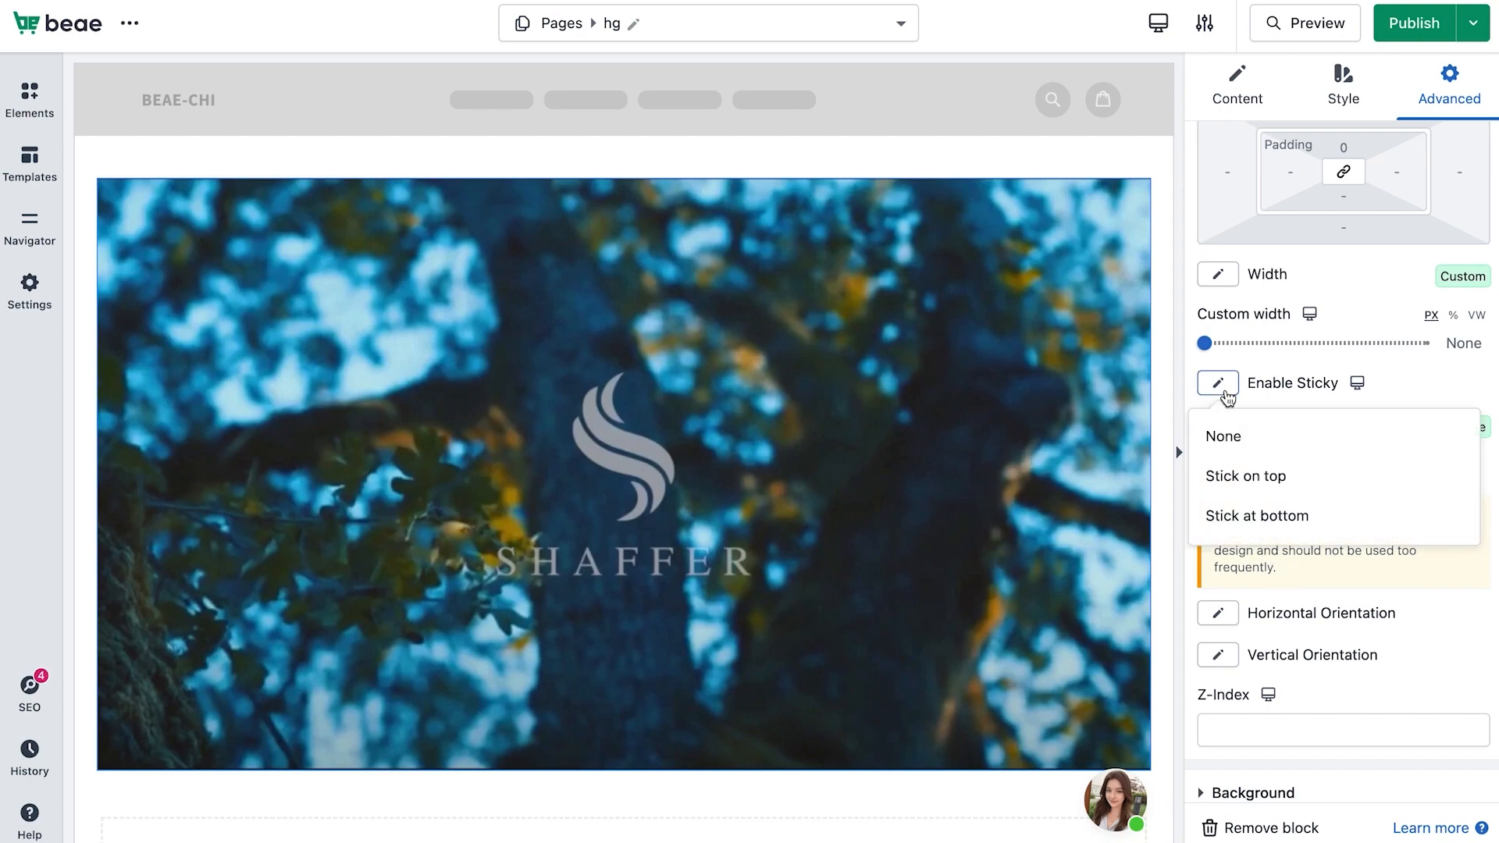
left_click(1257, 485)
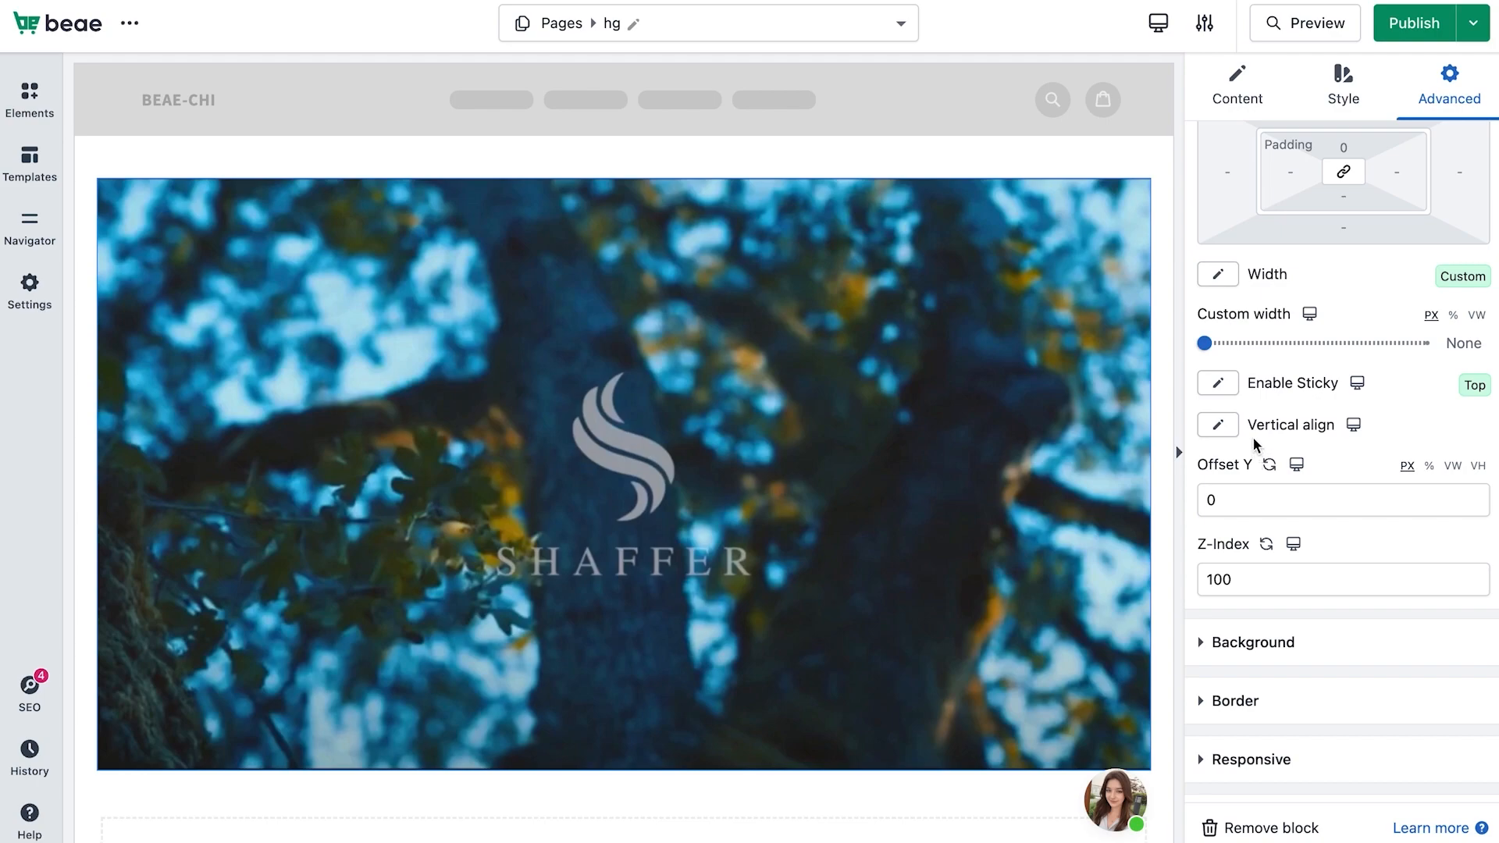
scroll(1045, 512, "down", 2)
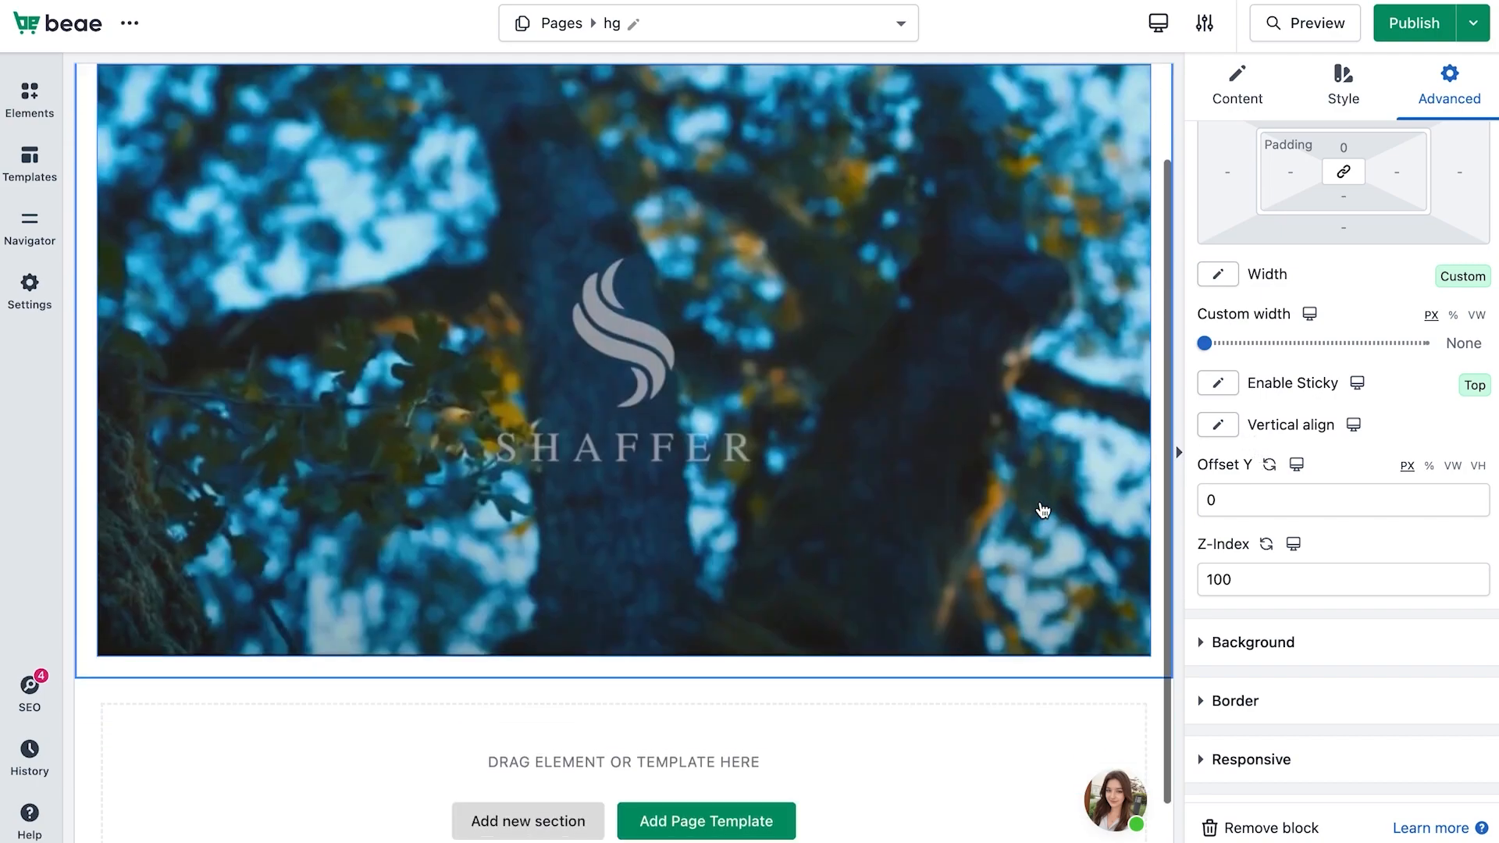
scroll(1045, 511, "up", 2)
left_click(1217, 384)
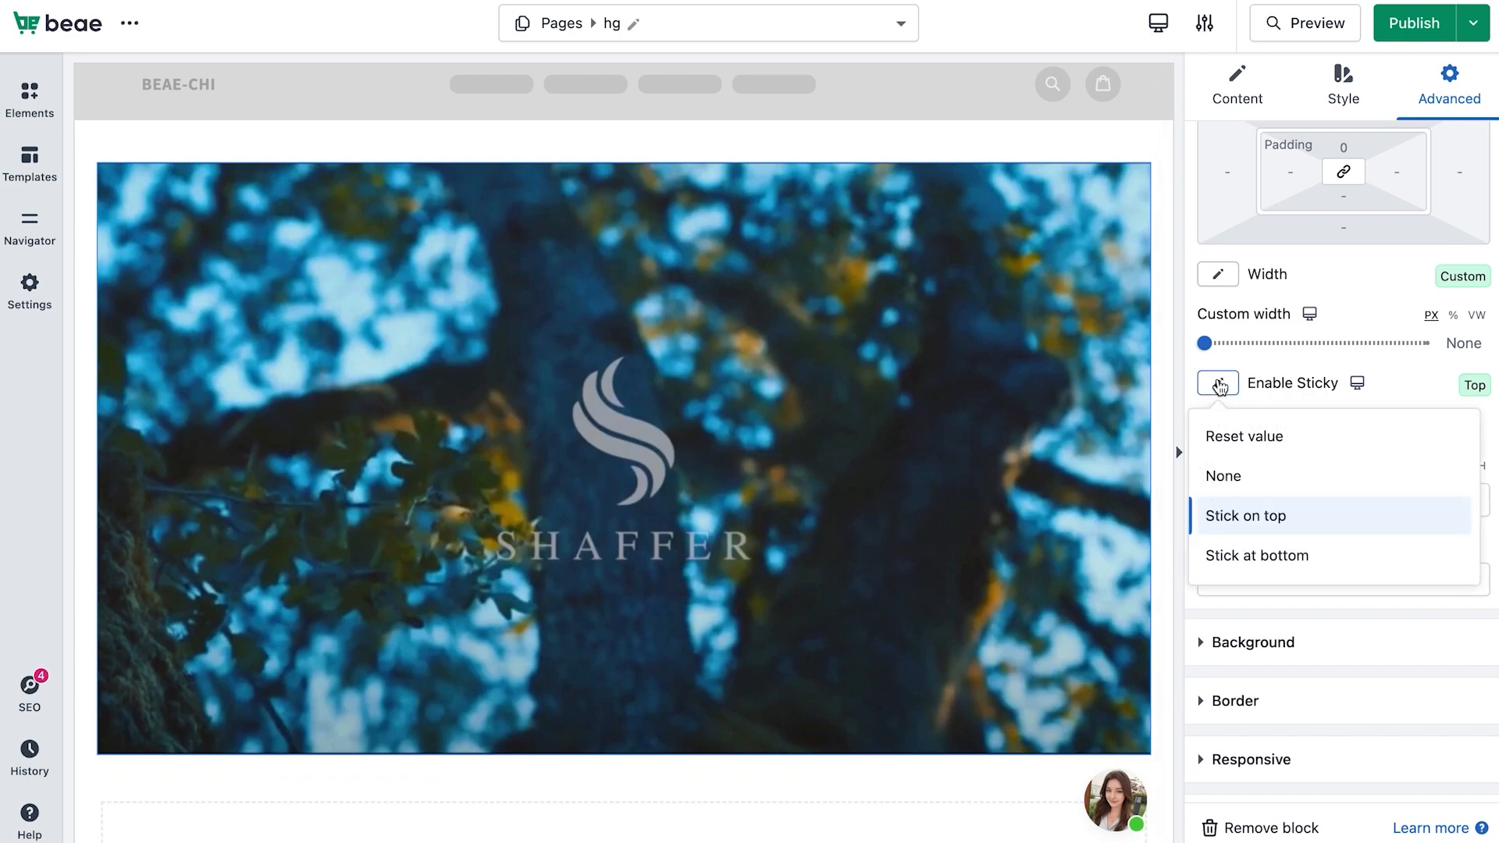
left_click(1255, 556)
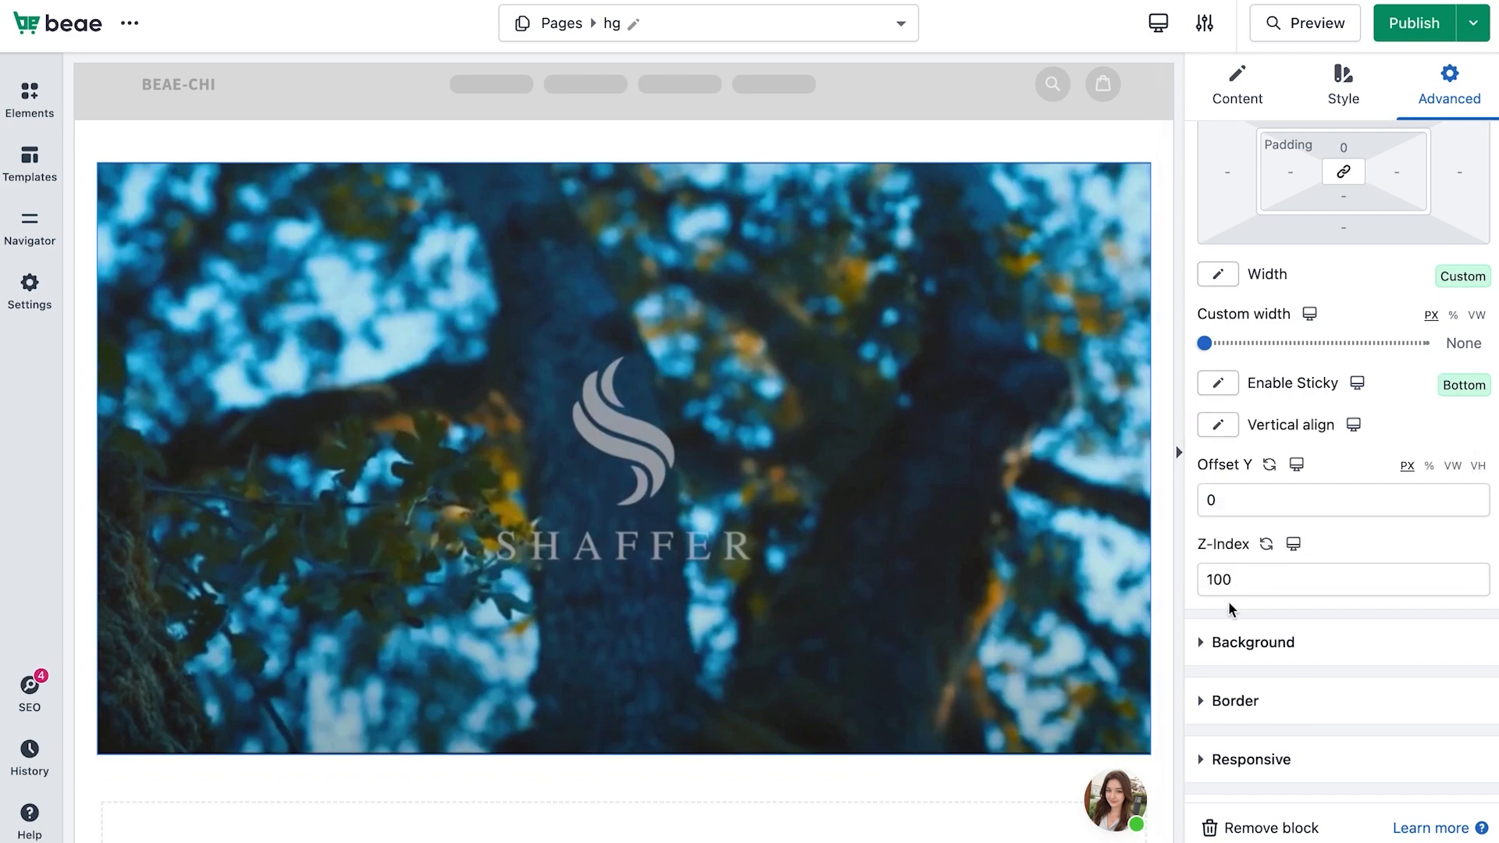
Switch to the mobile layout and set the block's sticky option to stick on top
scroll(1229, 601, "down", 1)
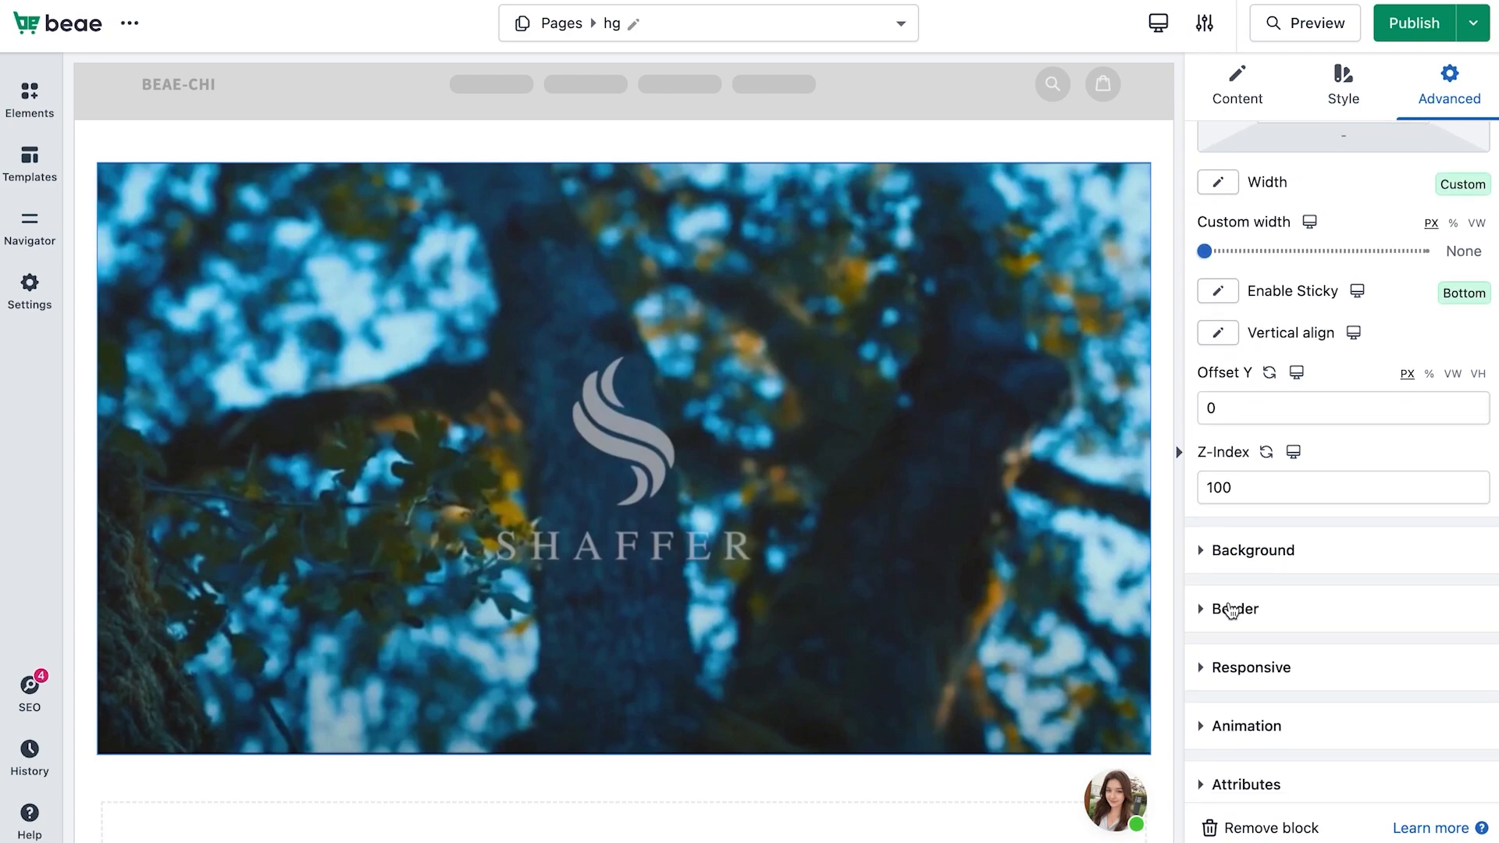
scroll(1229, 605, "down", 1)
scroll(1230, 609, "up", 2)
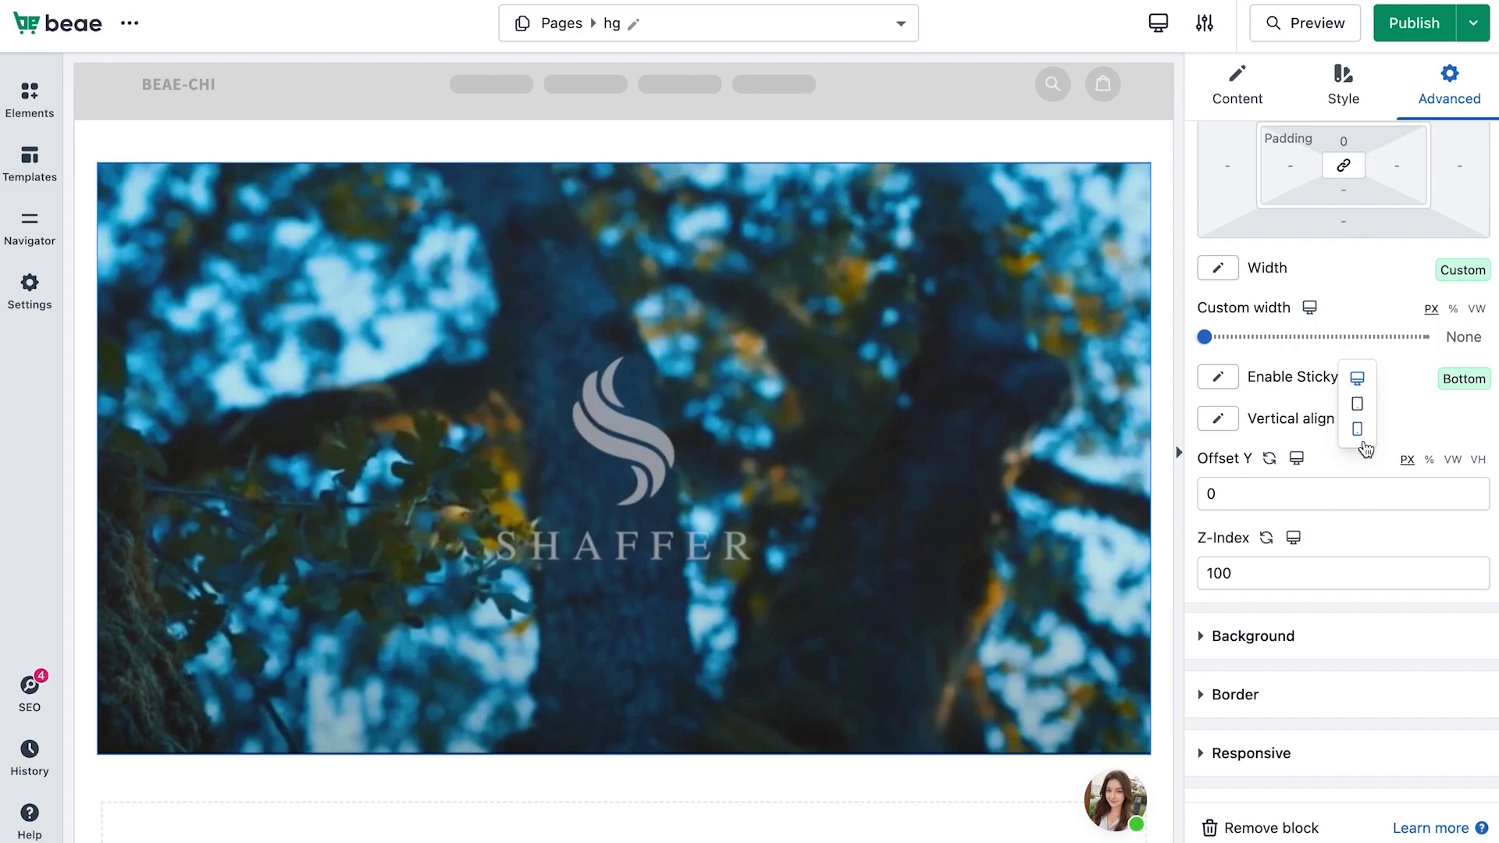
left_click(1358, 431)
left_click(1217, 377)
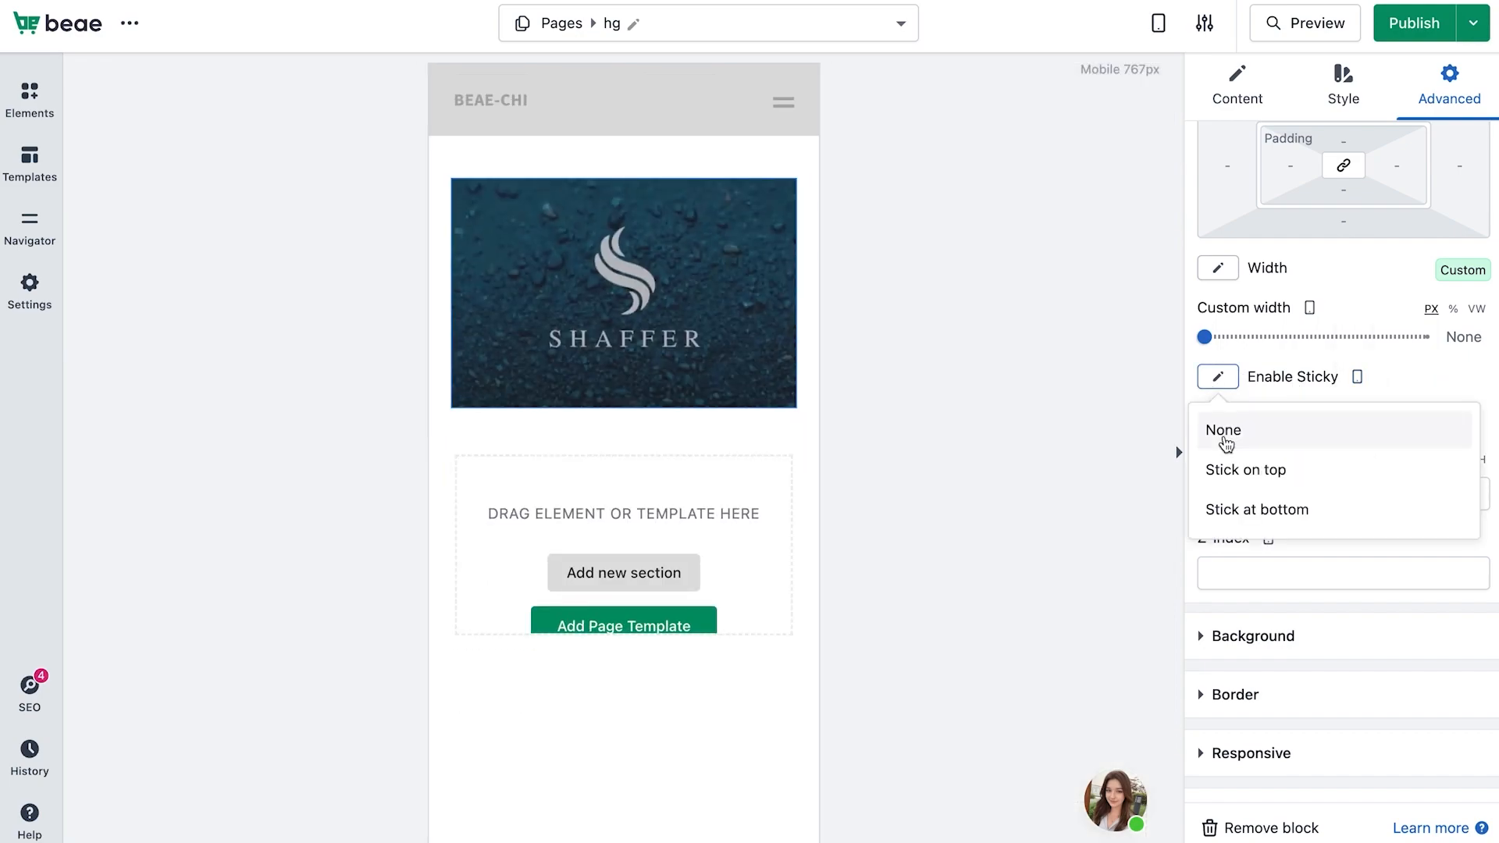
left_click(1227, 468)
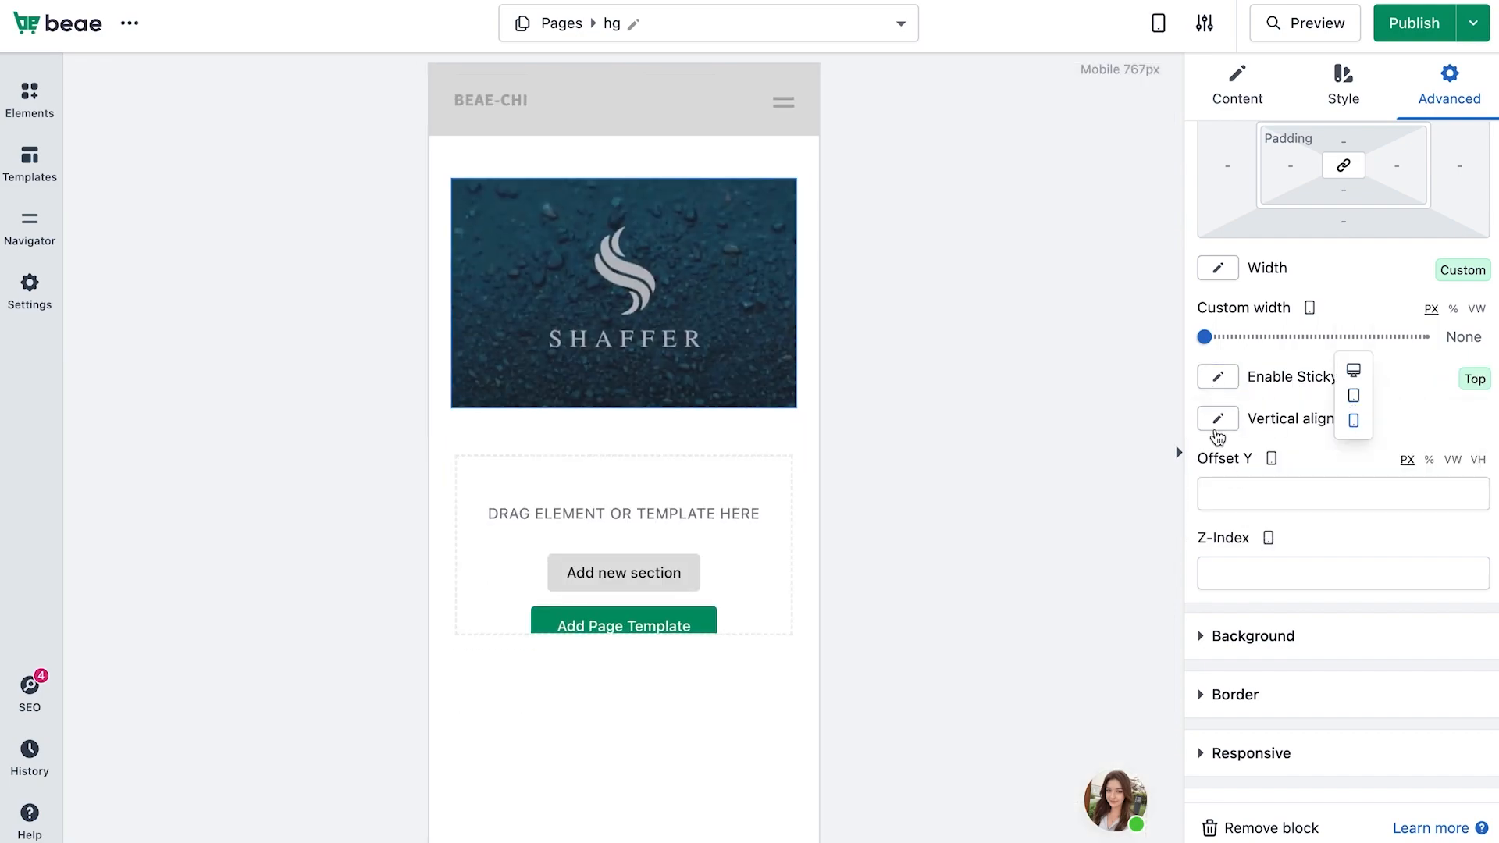
Change the block's vertical alignment in the mobile layout
left_click(1218, 418)
left_click(1240, 464)
left_click(1220, 422)
left_click(1274, 463)
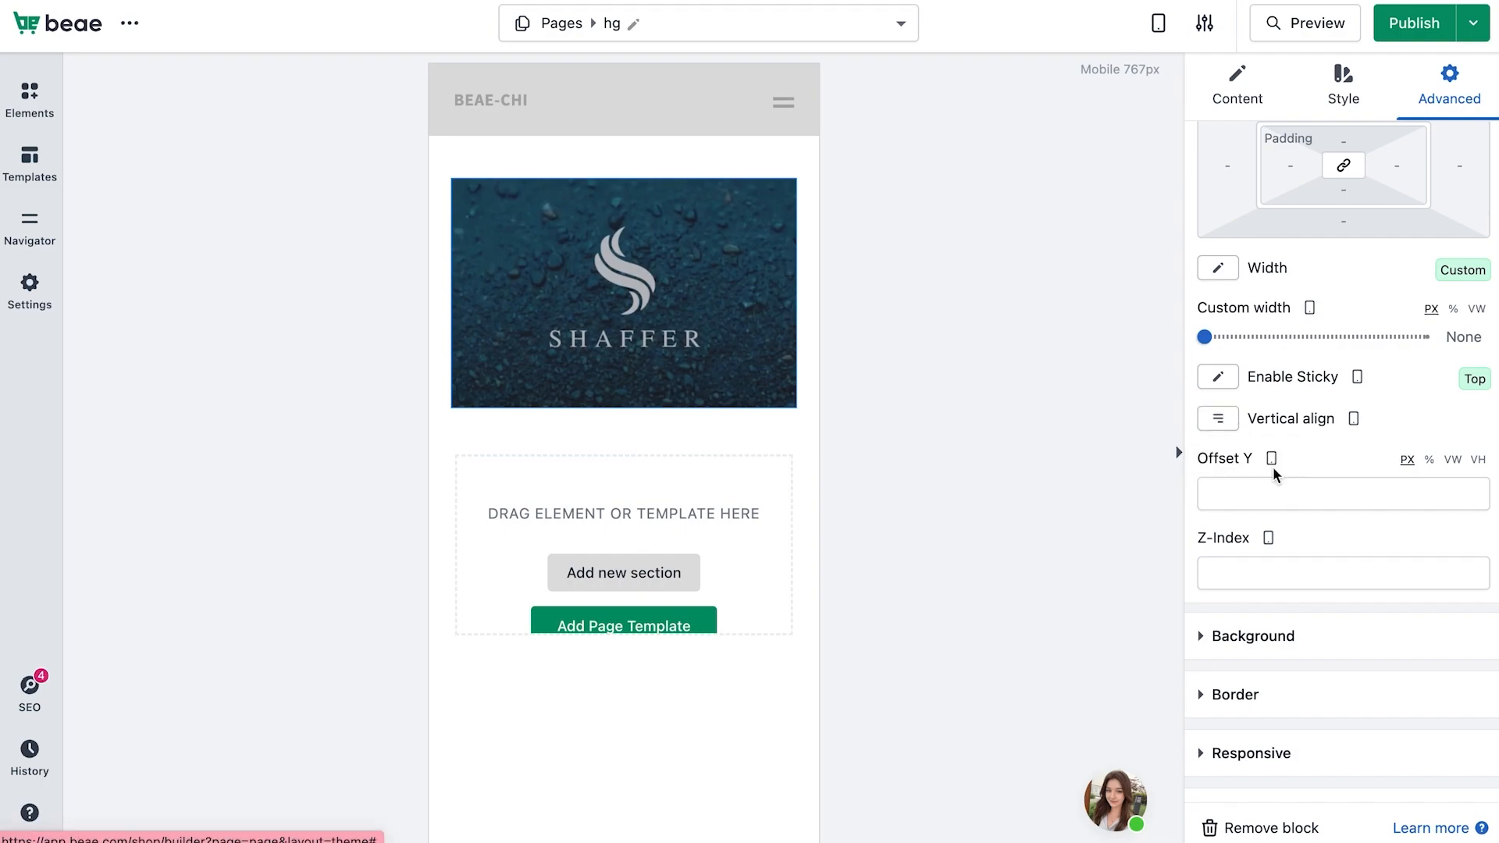
Return to the desktop layout and expand the Background, Border and Responsive sections to review them
mouse_move(1356, 379)
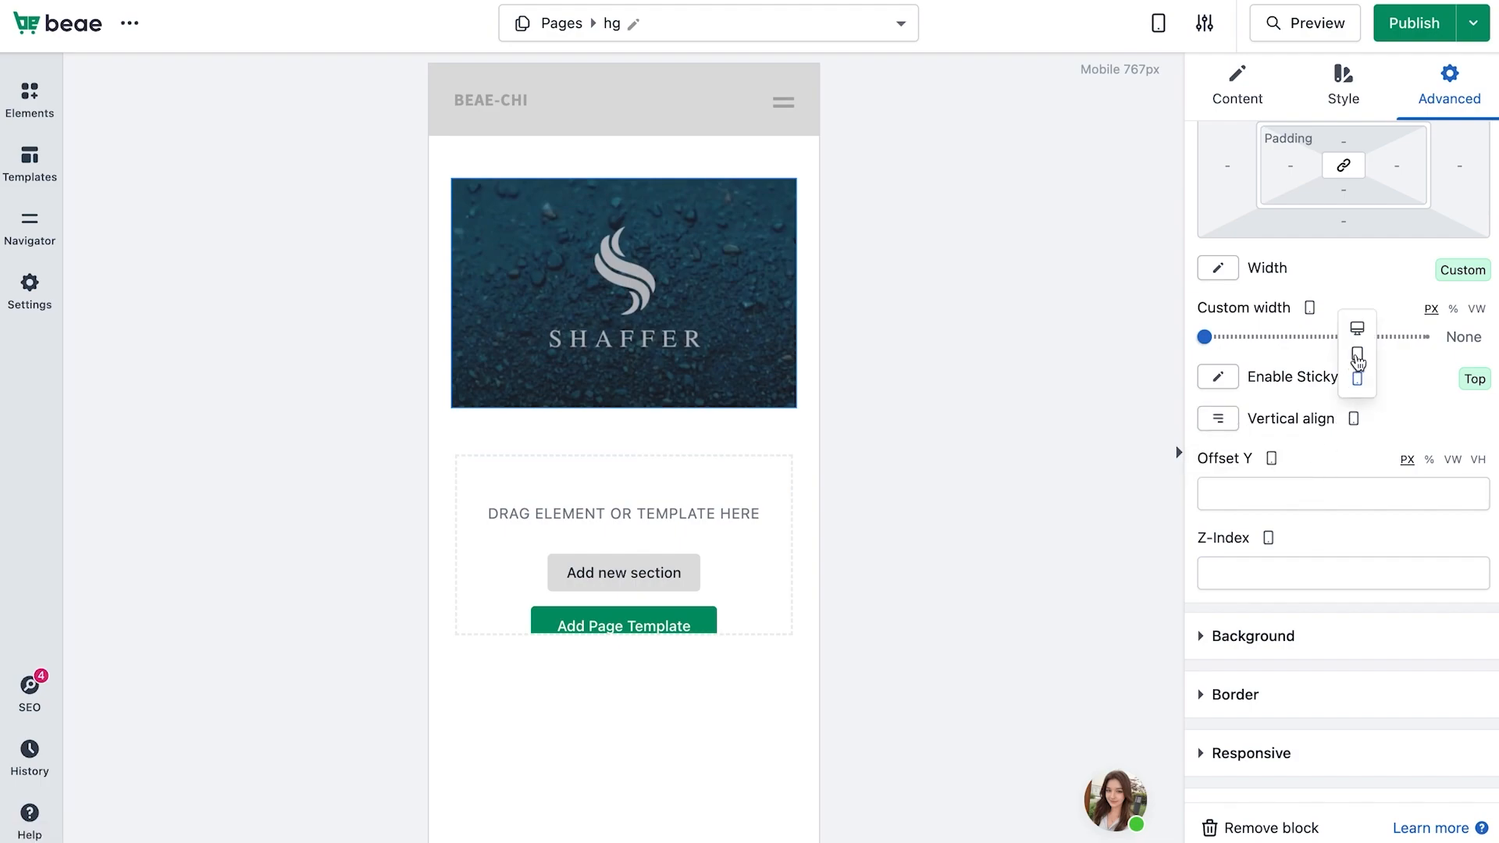
left_click(1359, 326)
scroll(1297, 576, "down", 3)
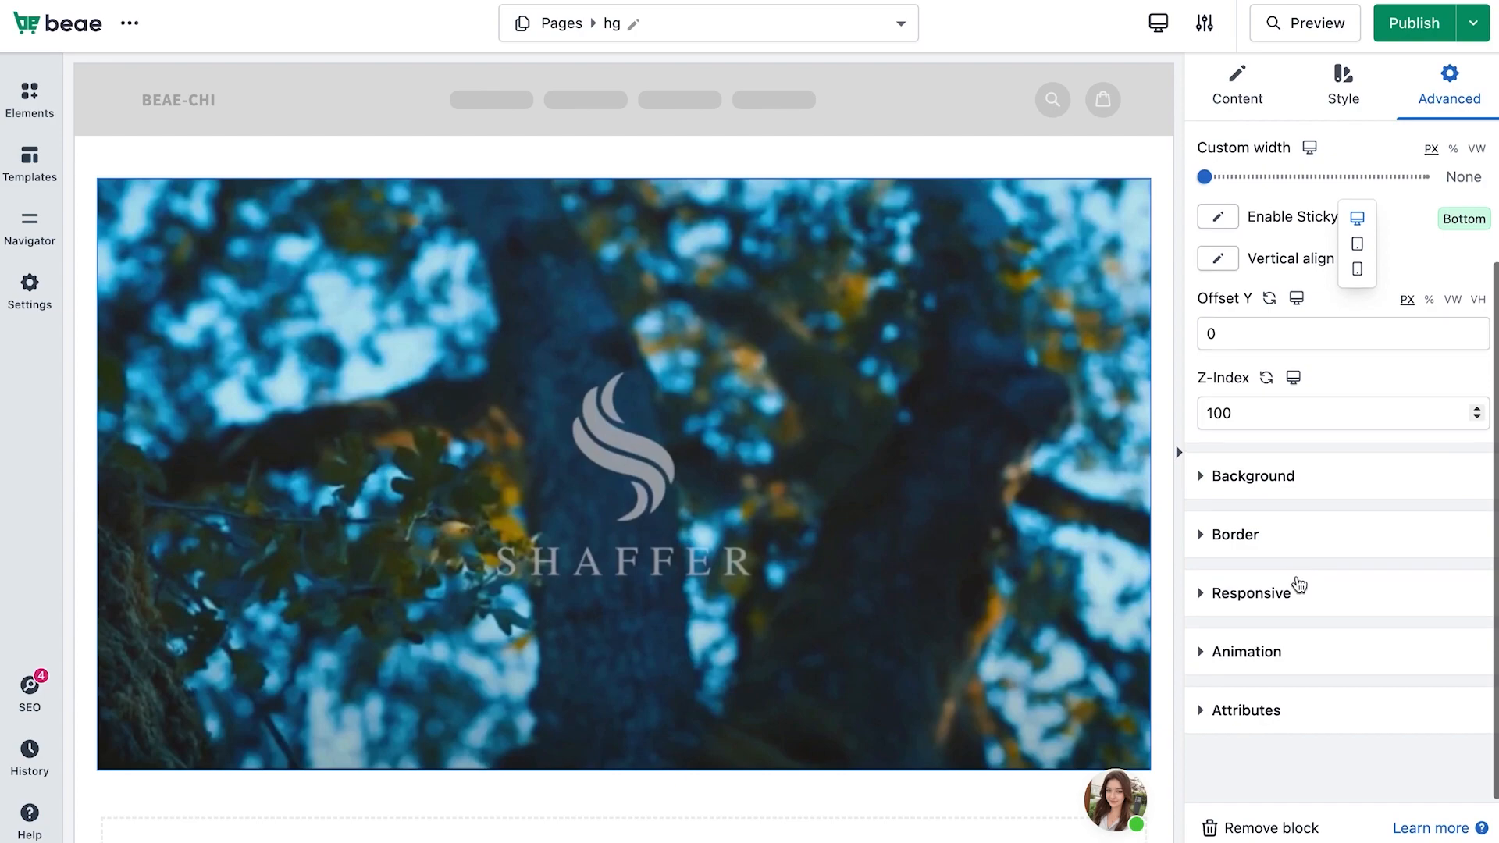
left_click(1304, 476)
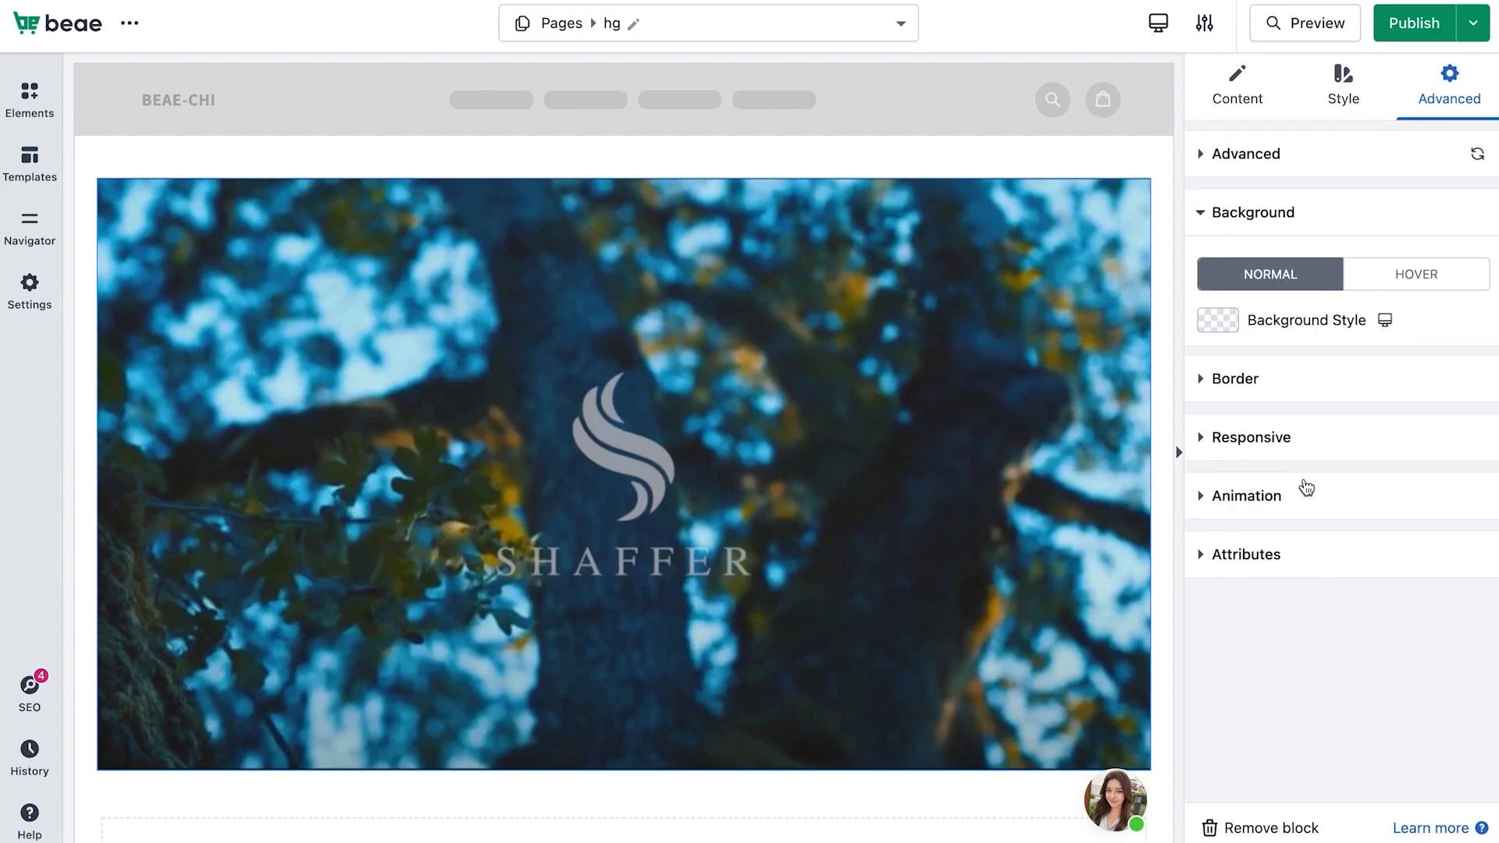
left_click(1304, 393)
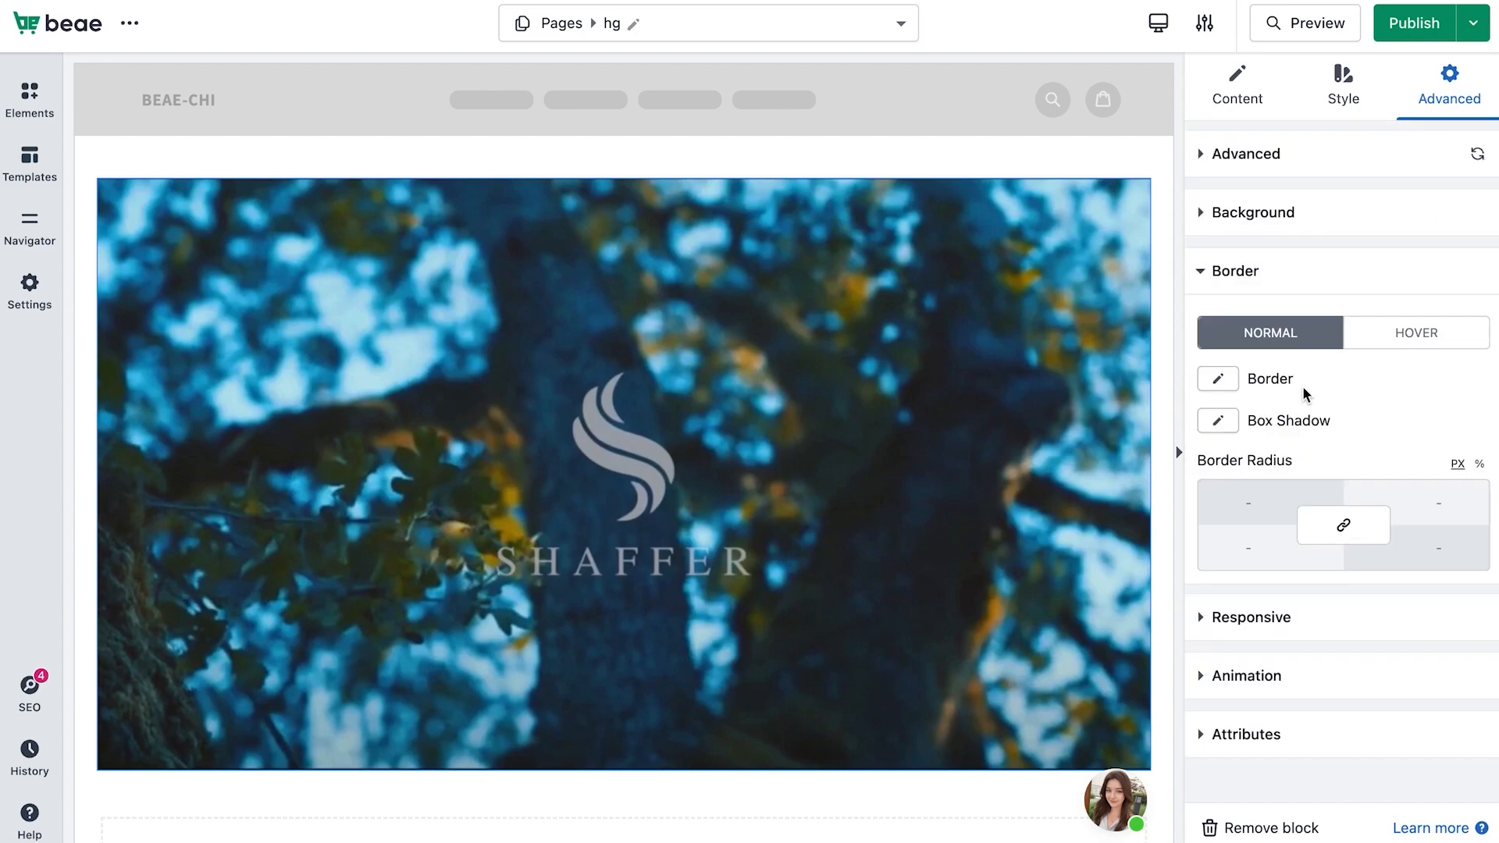
left_click(1249, 617)
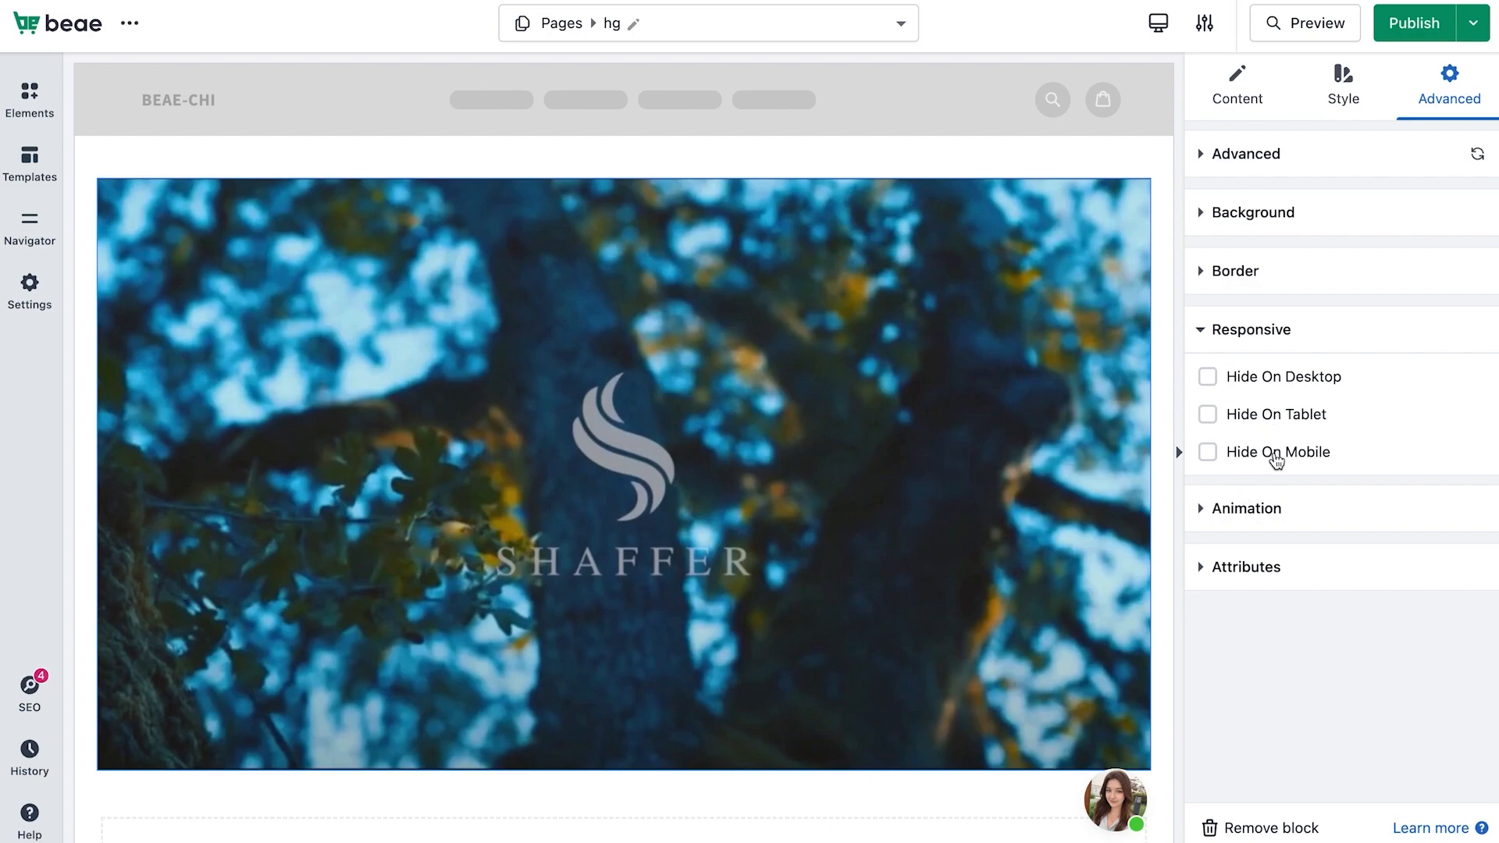
Toggle Hide On Desktop on and back off for the video block
left_click(1210, 378)
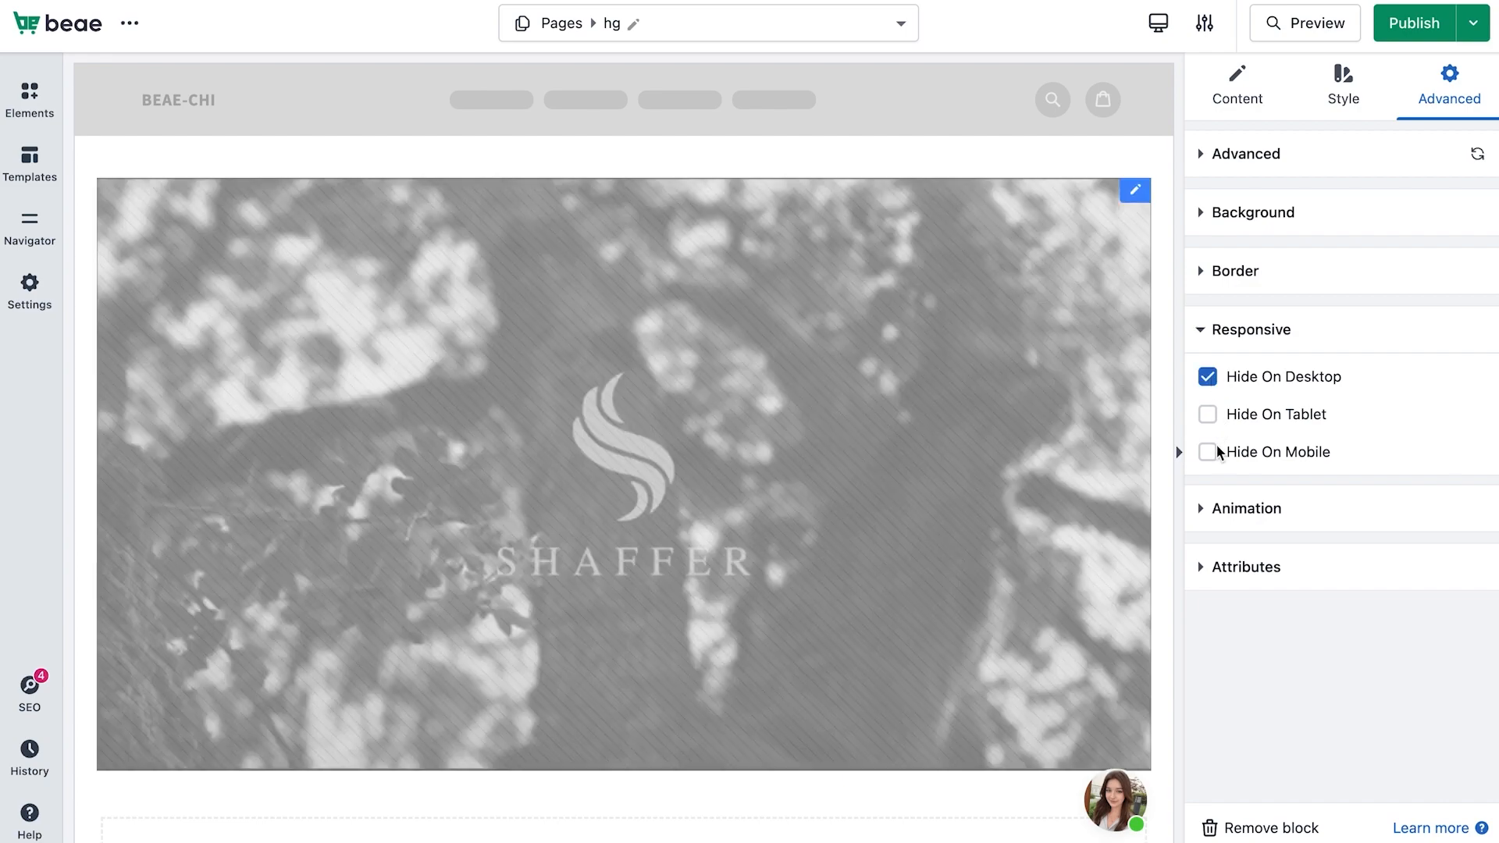
left_click(1208, 376)
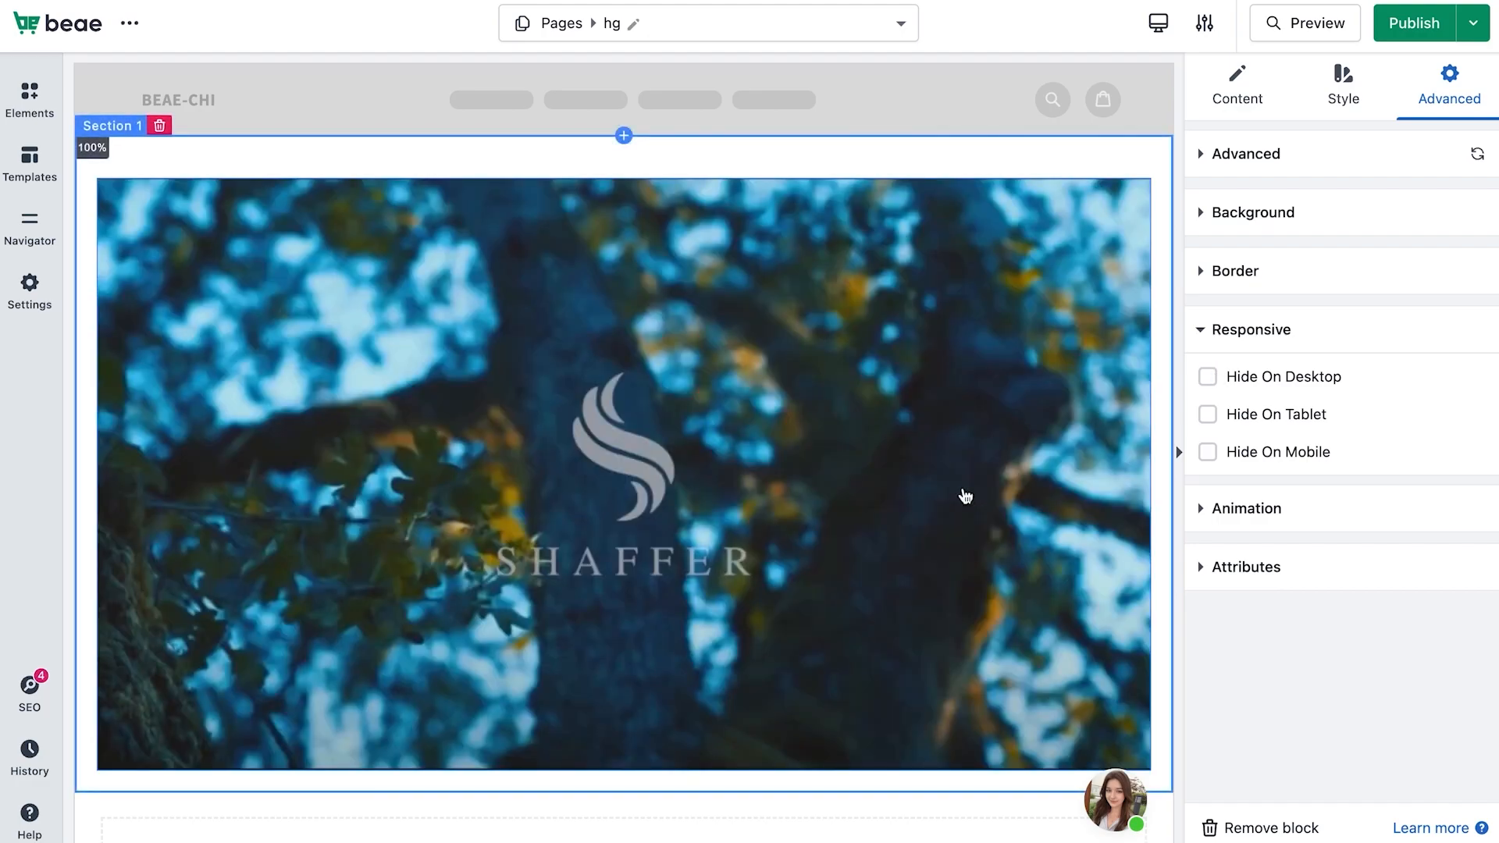
Open the Animation settings and try the entrance animations Fade In Down, Fade In Left, Fade In Right and Fade In Up
left_click(1263, 523)
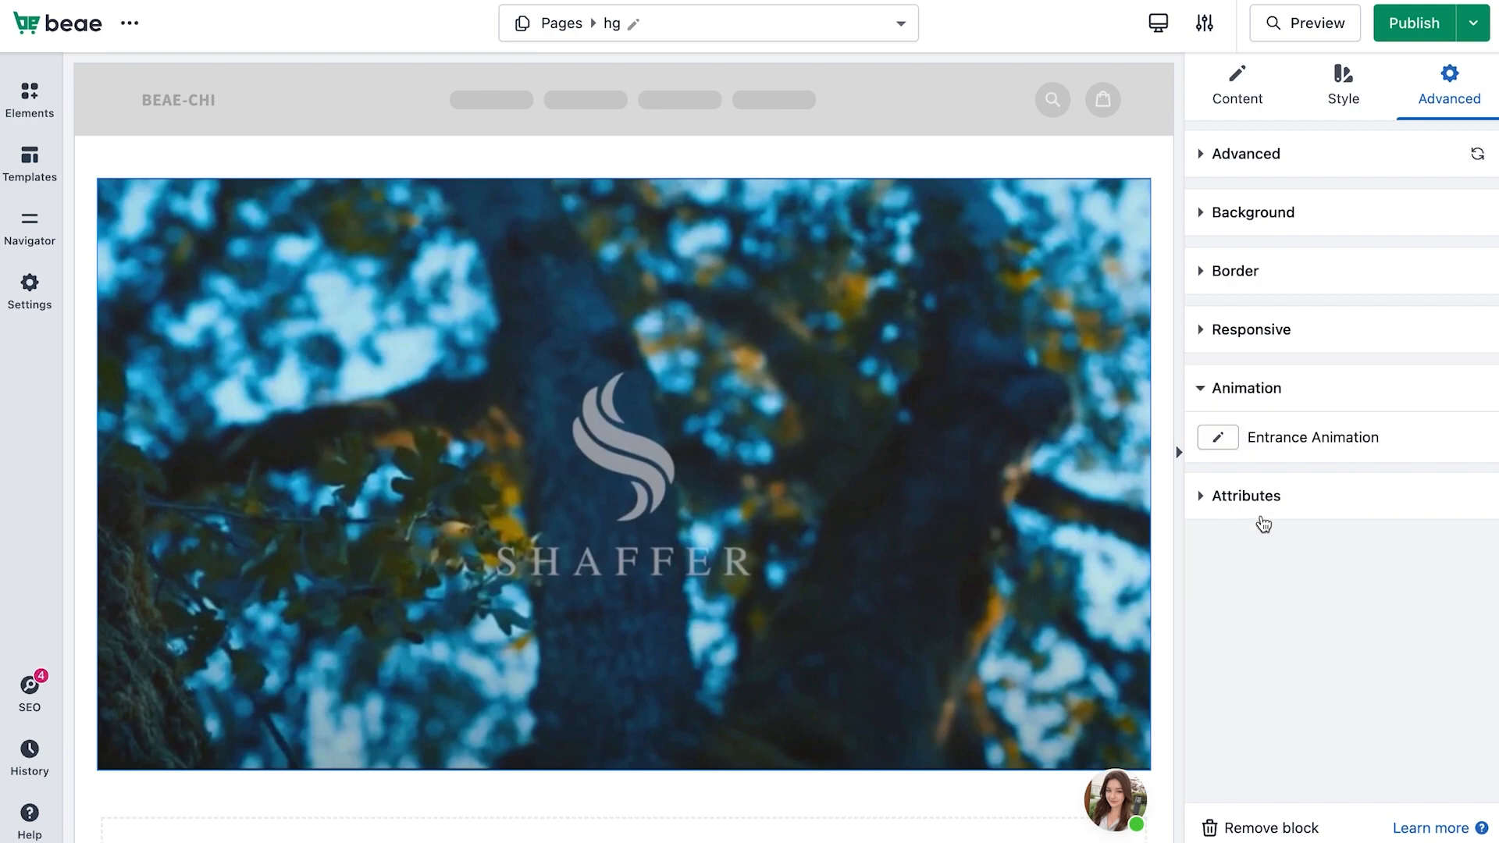
left_click(1238, 442)
scroll(1258, 562, "down", 1)
scroll(1260, 562, "up", 1)
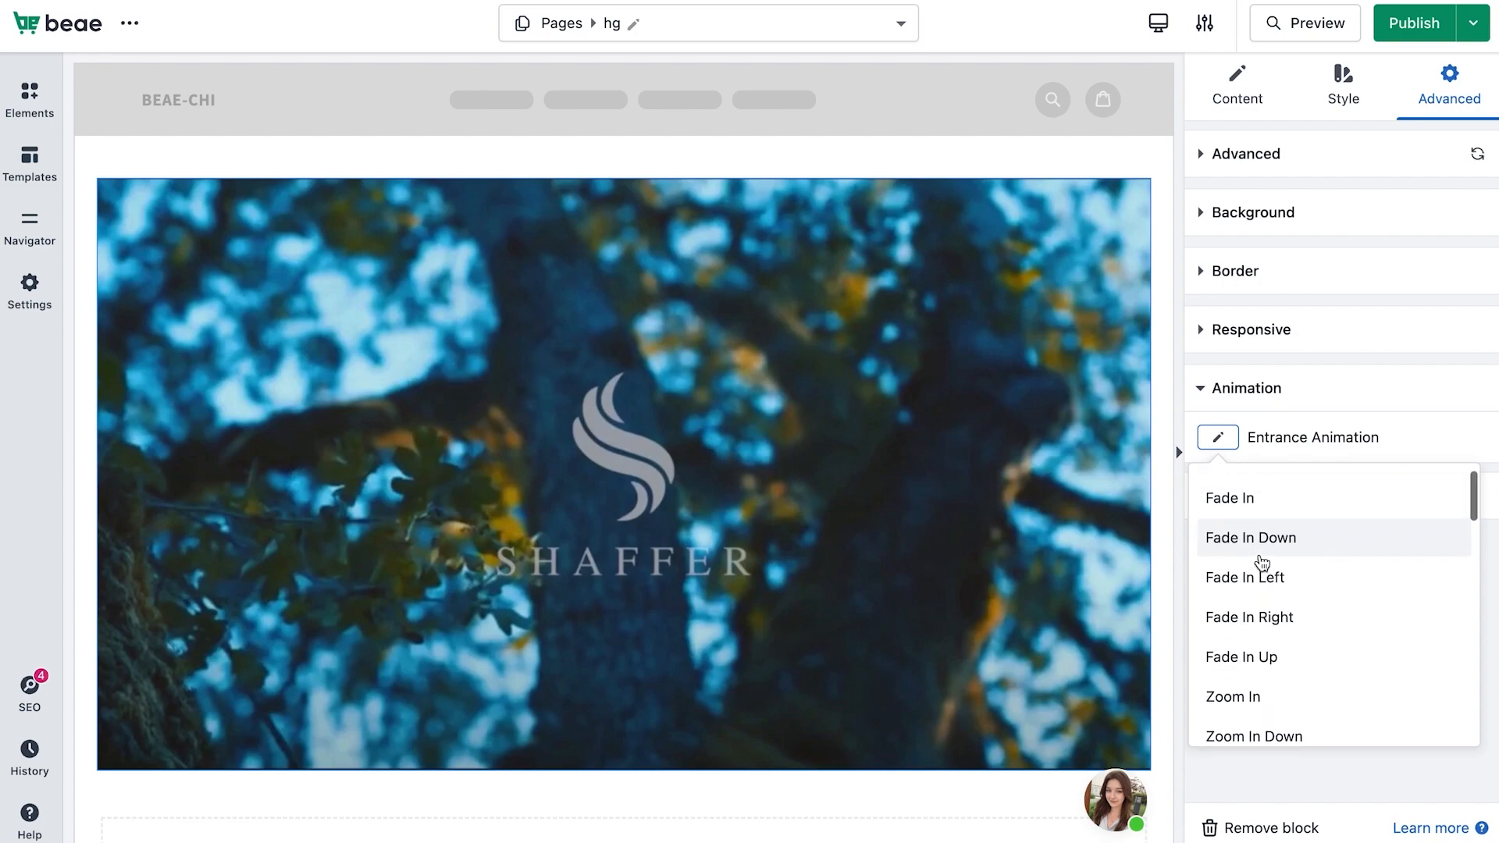
left_click(1262, 542)
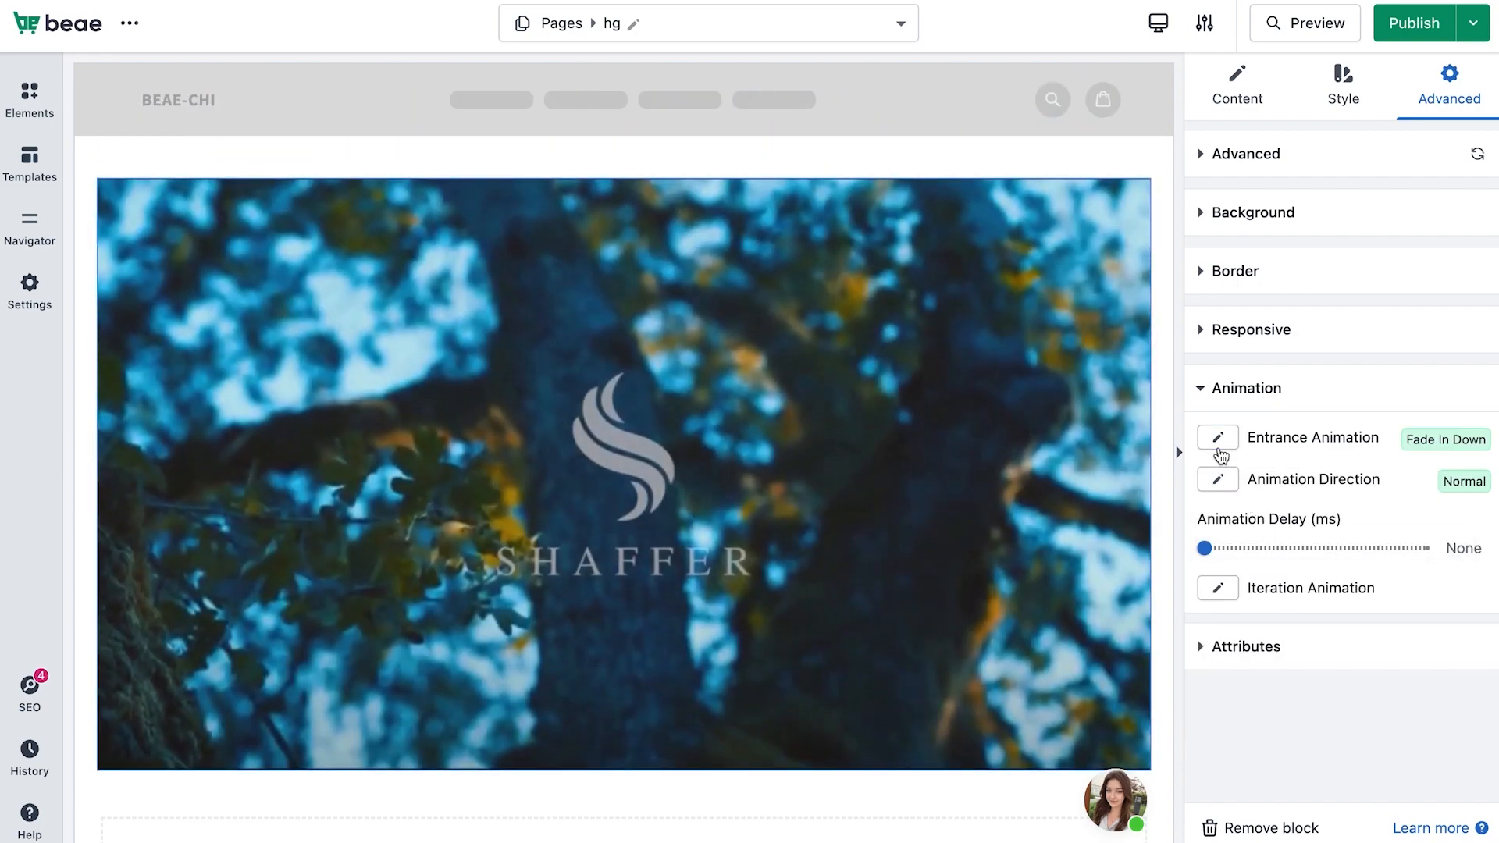
left_click(1221, 453)
left_click(1254, 654)
left_click(1225, 450)
left_click(1262, 686)
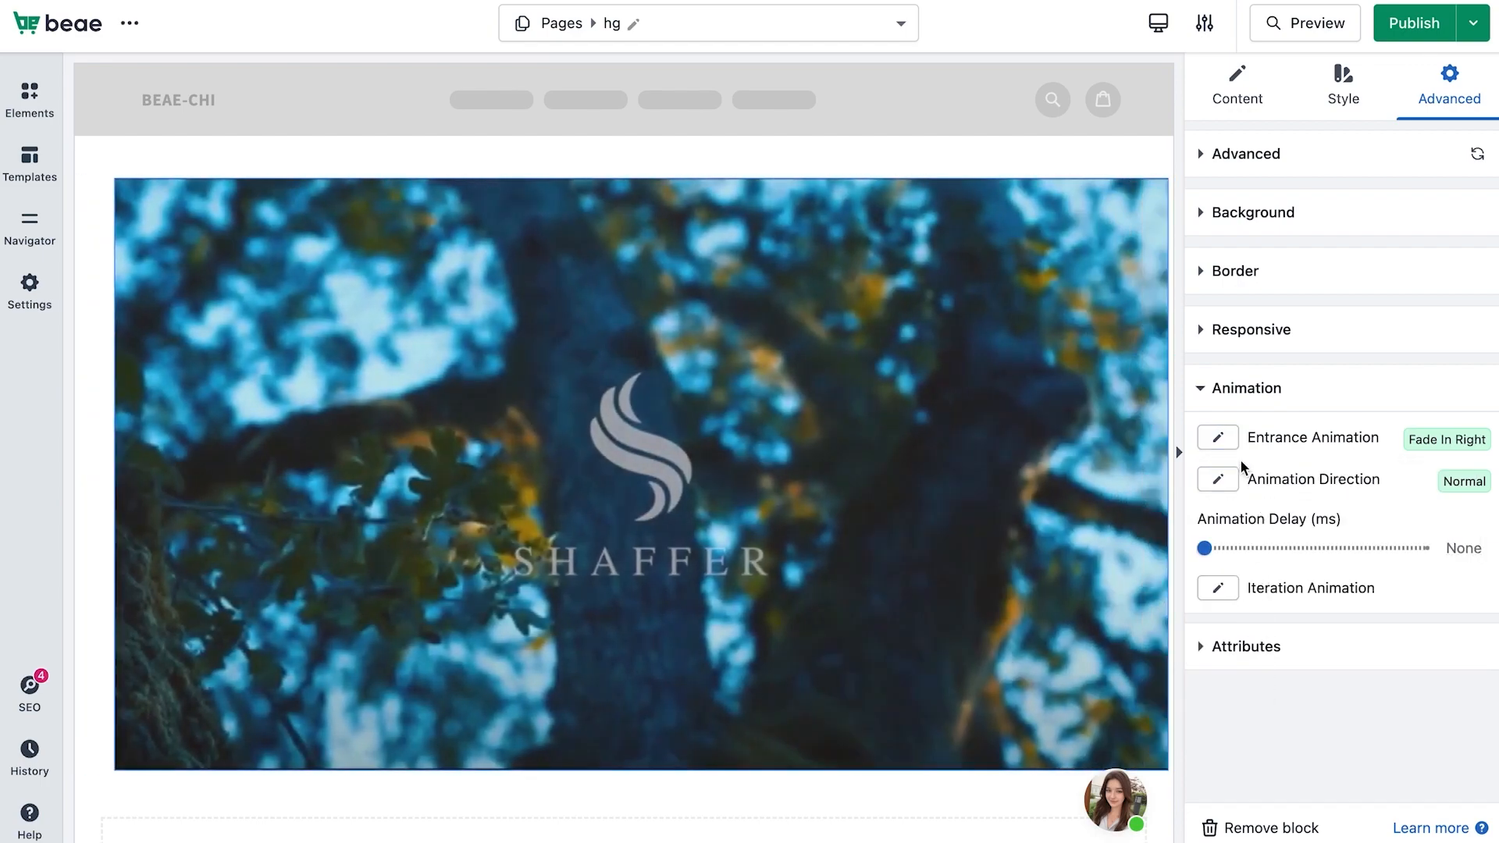
left_click(1222, 440)
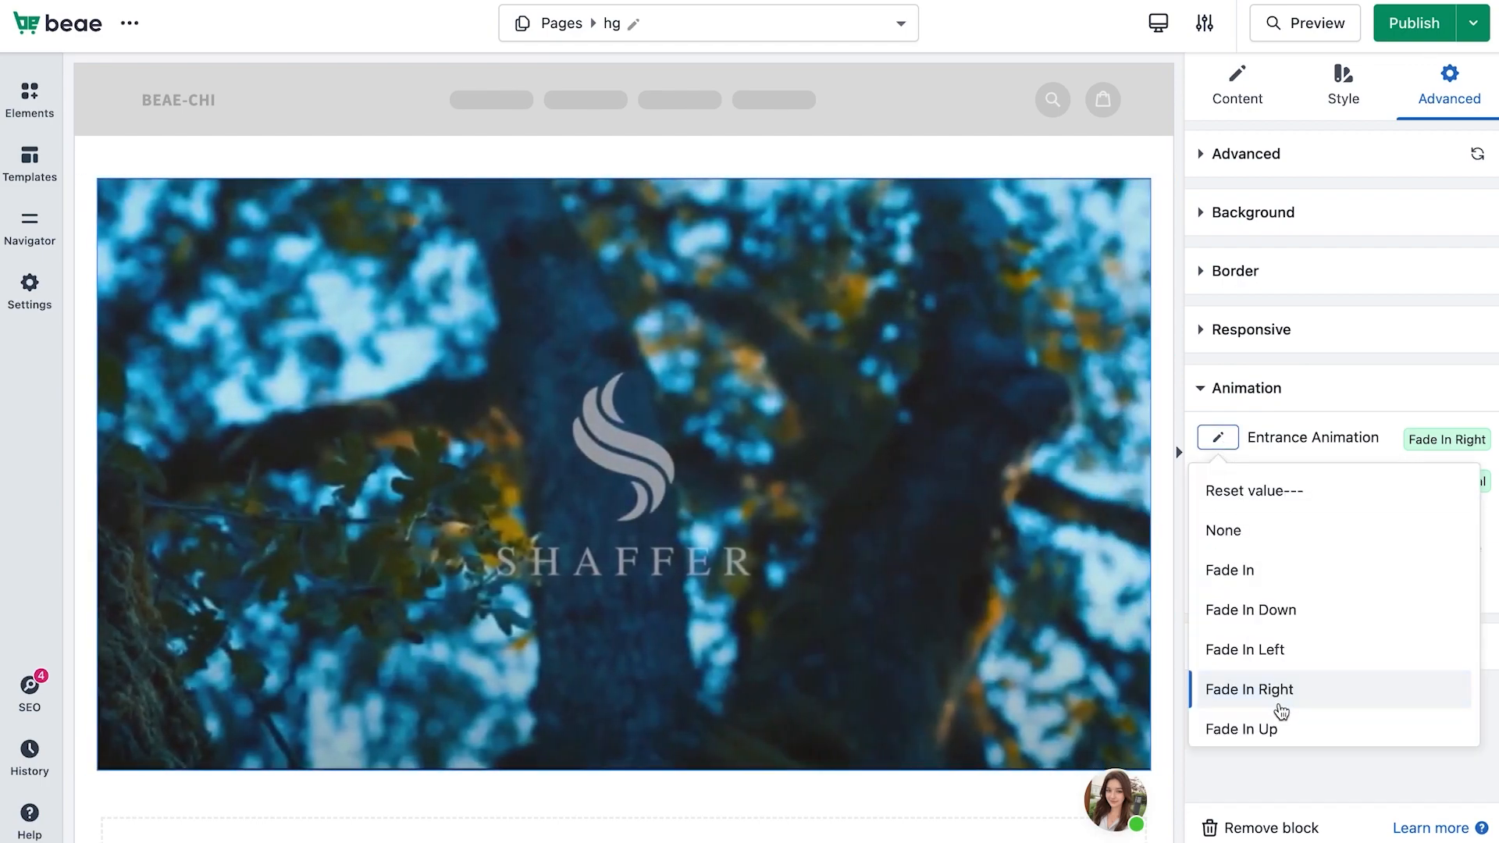
left_click(1272, 727)
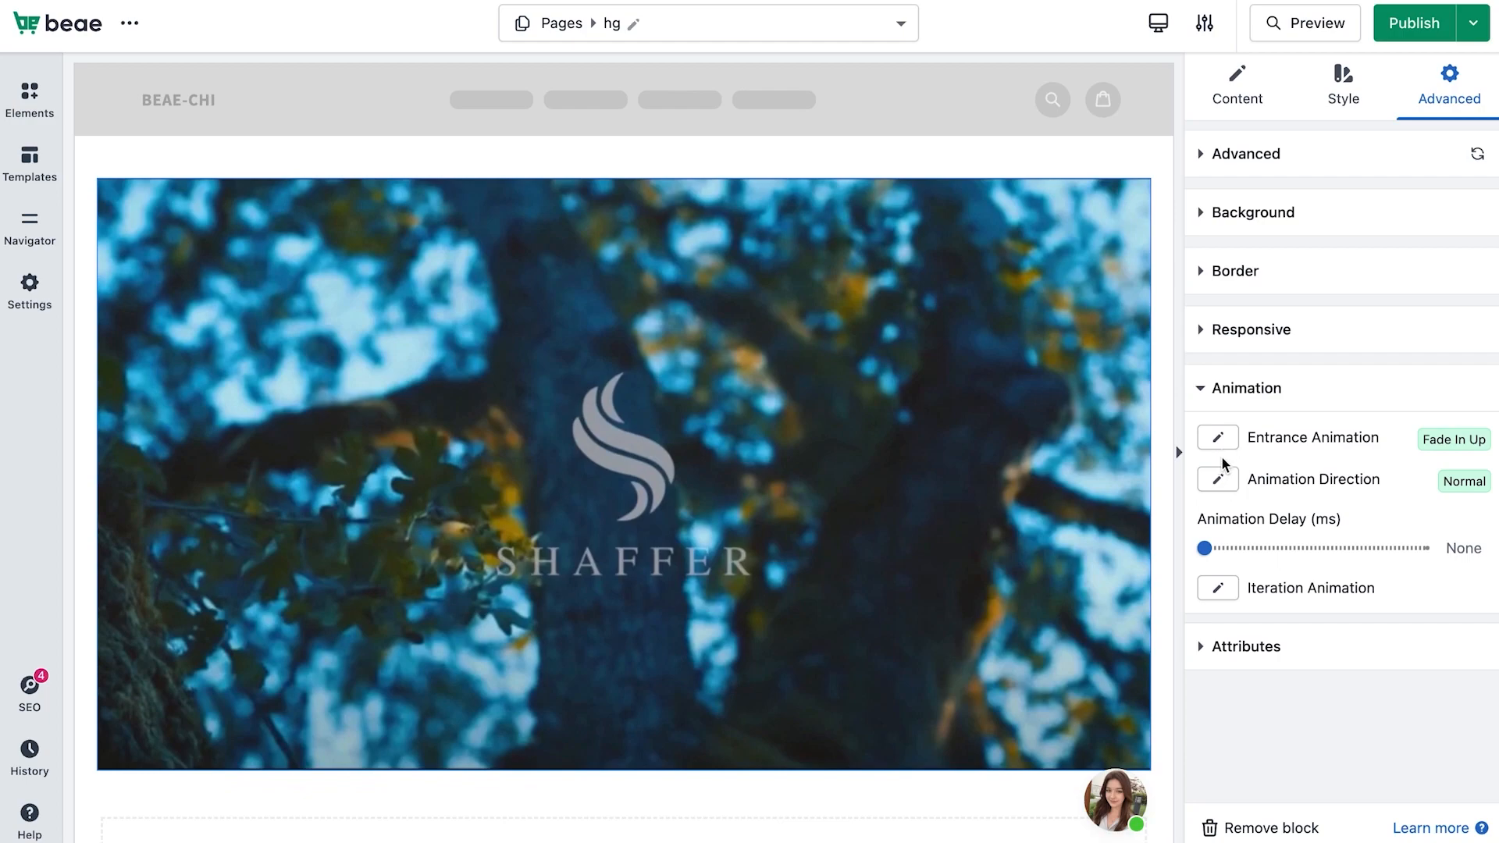
Set the video block's entrance animation to Zoom In
left_click(1219, 439)
scroll(1245, 624, "down", 3)
left_click(1244, 654)
Set the animation direction to Alternate reverse and the animation delay to about 1413 ms
left_click(1227, 489)
left_click(1244, 577)
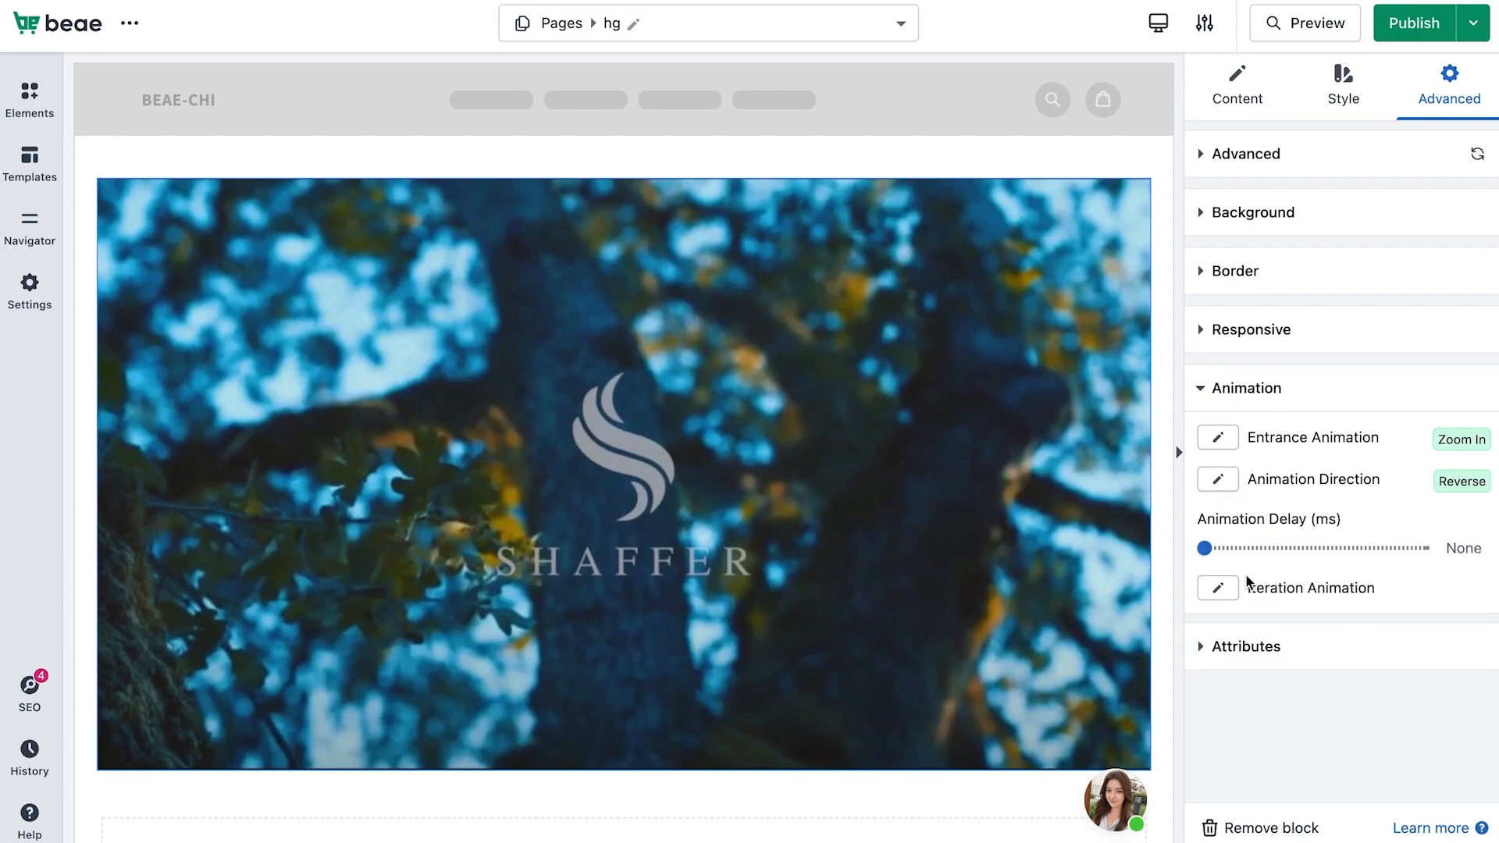
left_click(1217, 478)
left_click(1237, 610)
left_click(1232, 488)
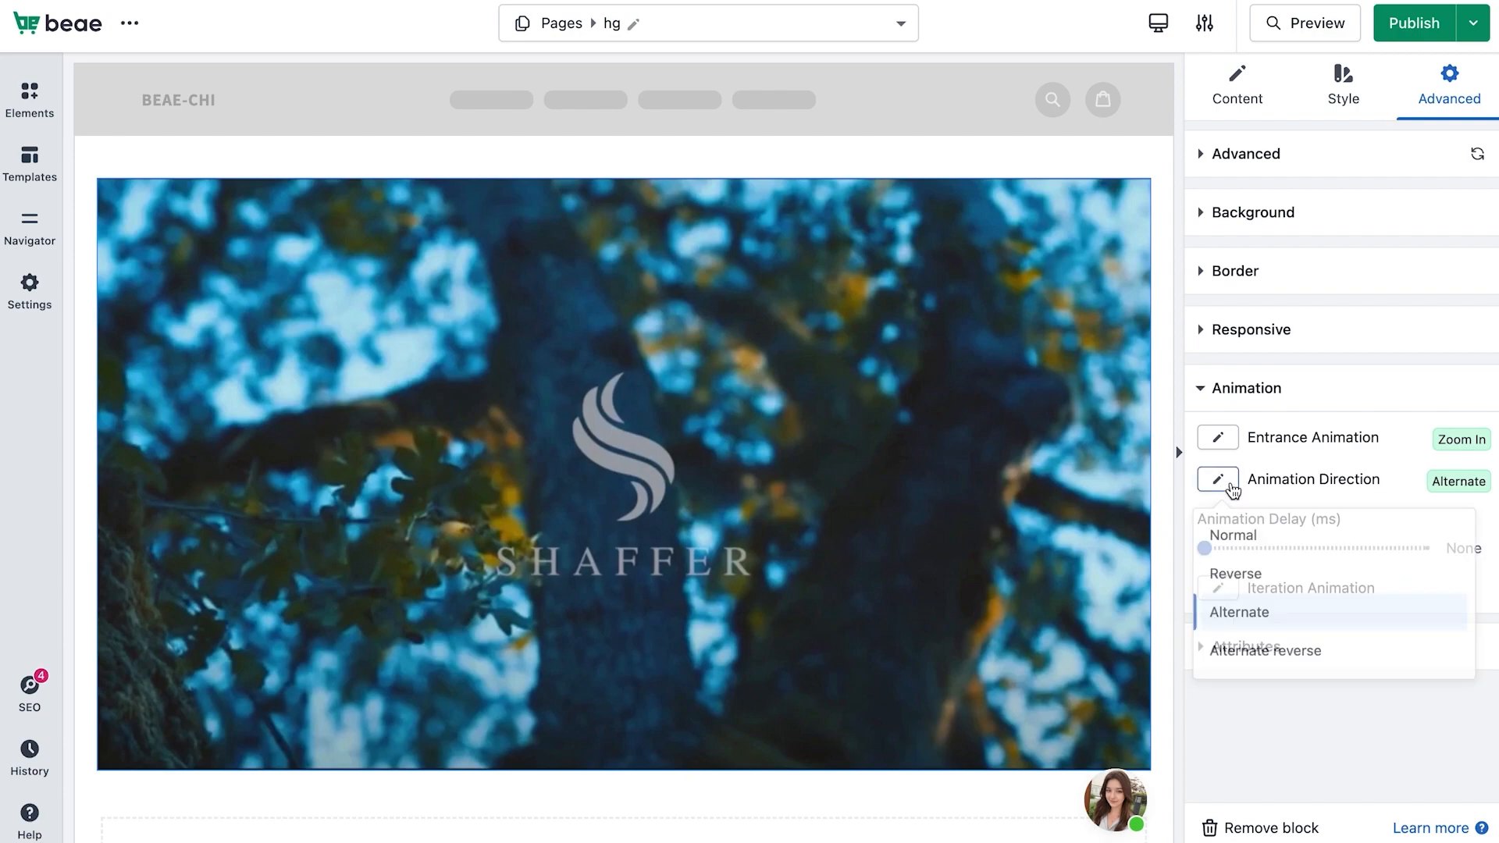
left_click(1254, 663)
left_click_drag(1215, 549, 1271, 552)
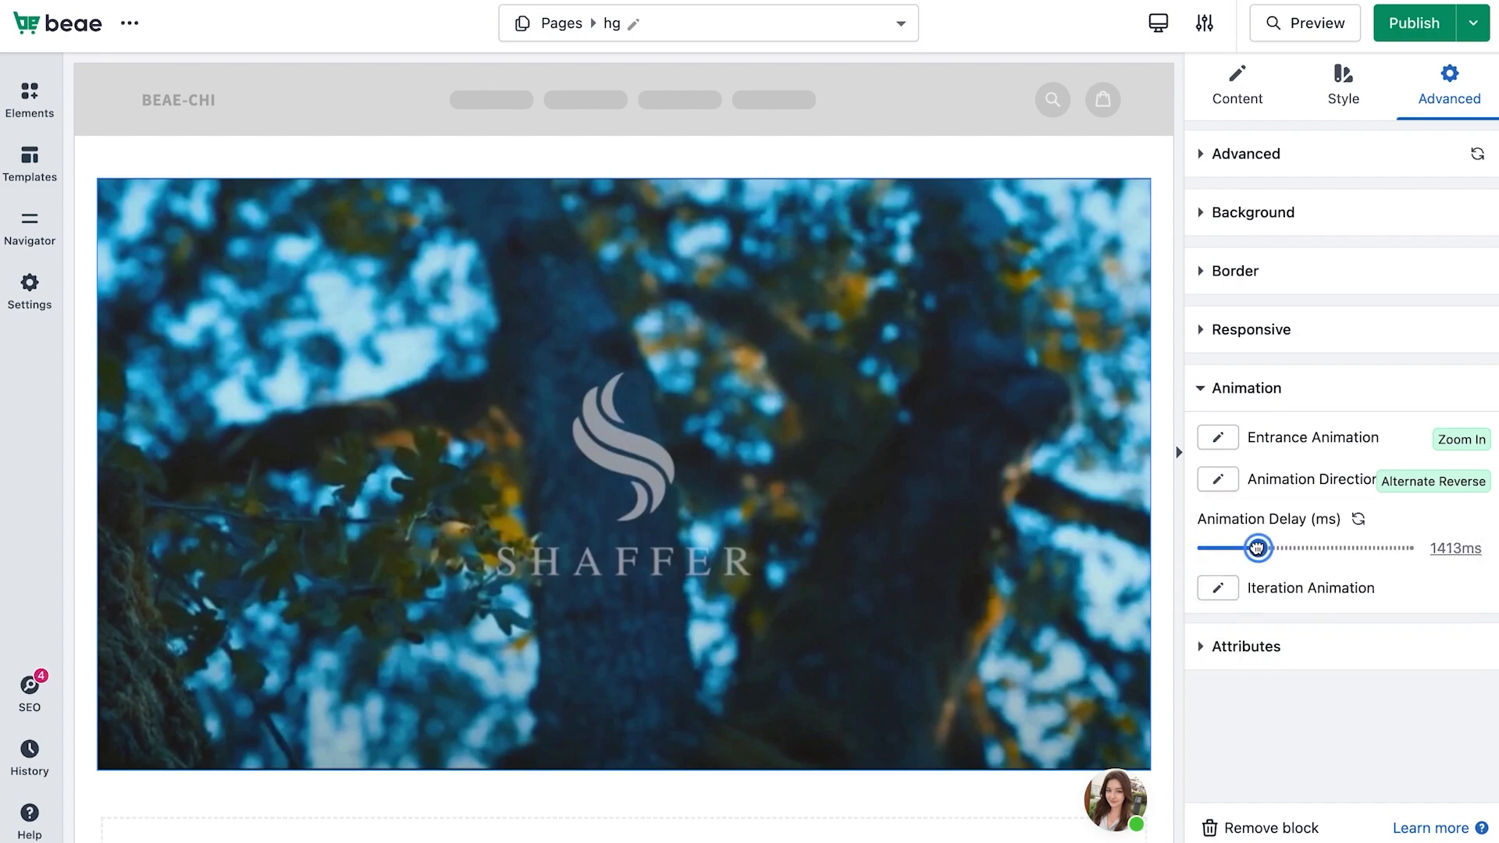
Expand the Attributes section and review the CSS ID, CSS classes, custom HTML attributes and custom CSS fields
left_click(1241, 648)
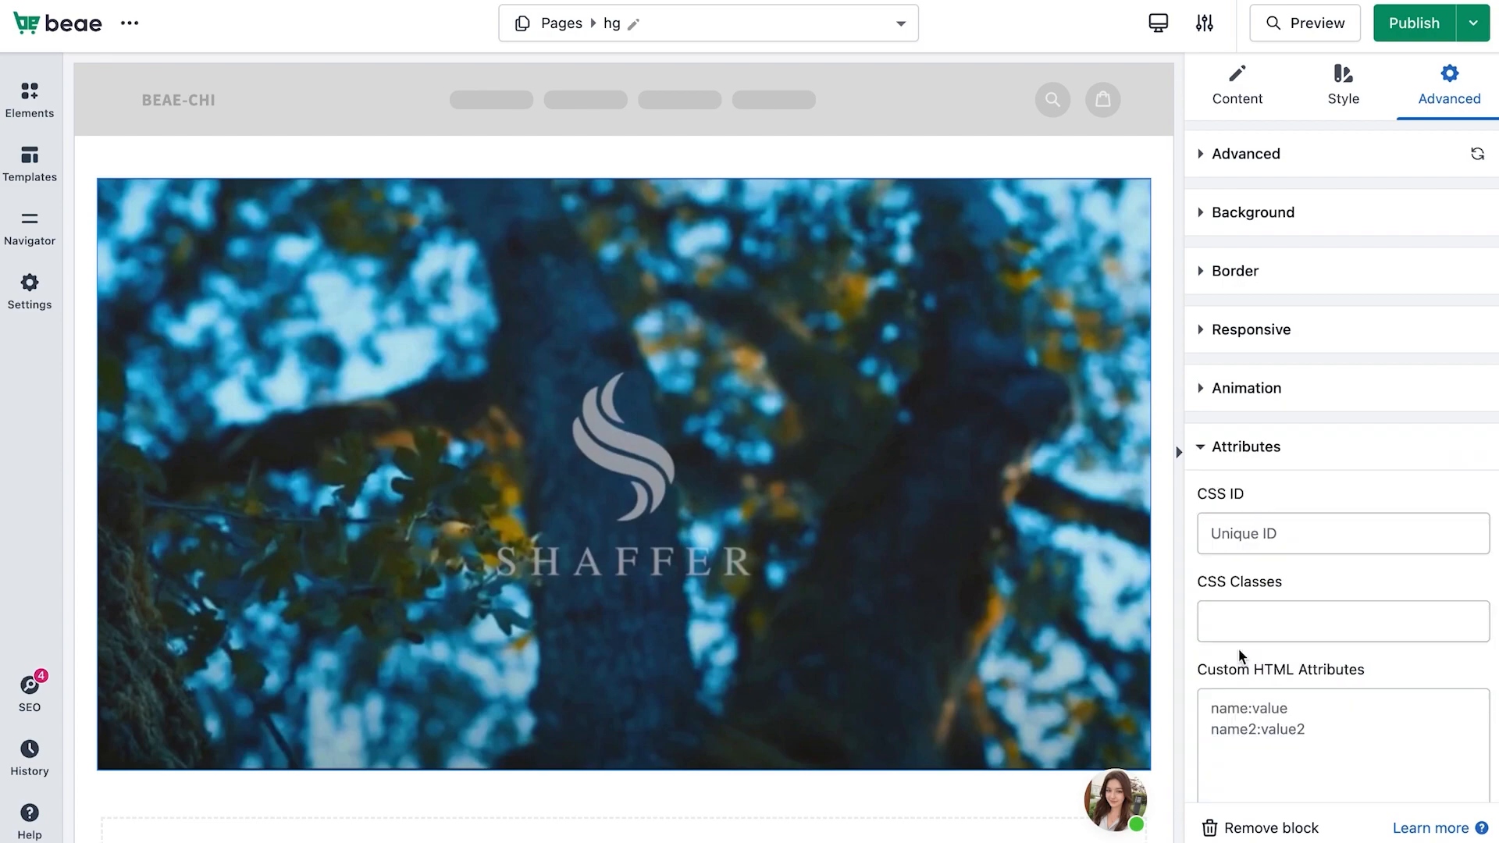
scroll(1247, 672, "down", 3)
scroll(1249, 672, "down", 3)
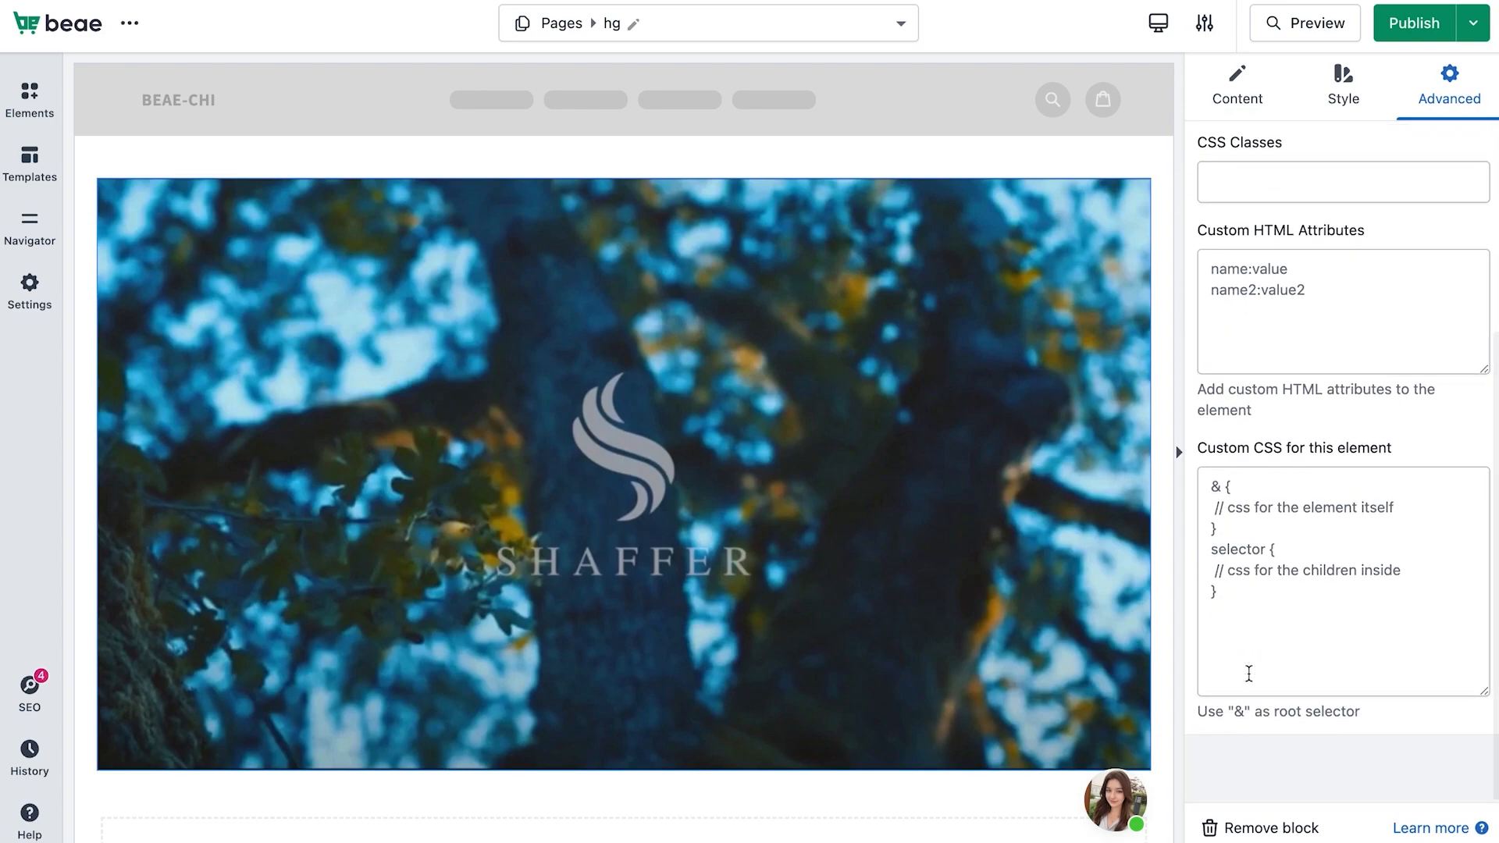
scroll(1248, 672, "up", 3)
scroll(1249, 673, "up", 1)
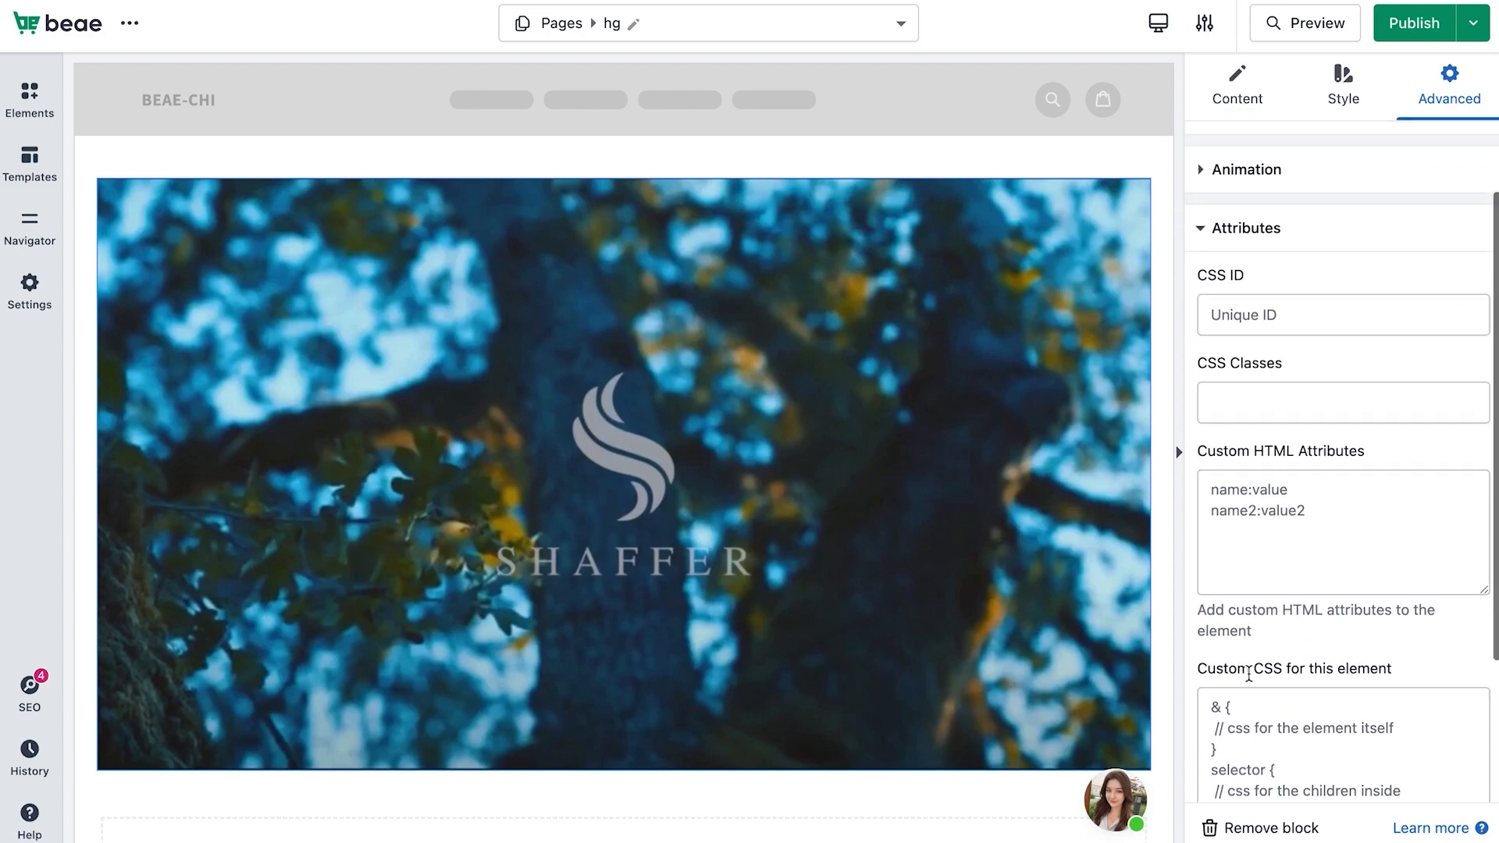
scroll(1258, 637, "down", 1)
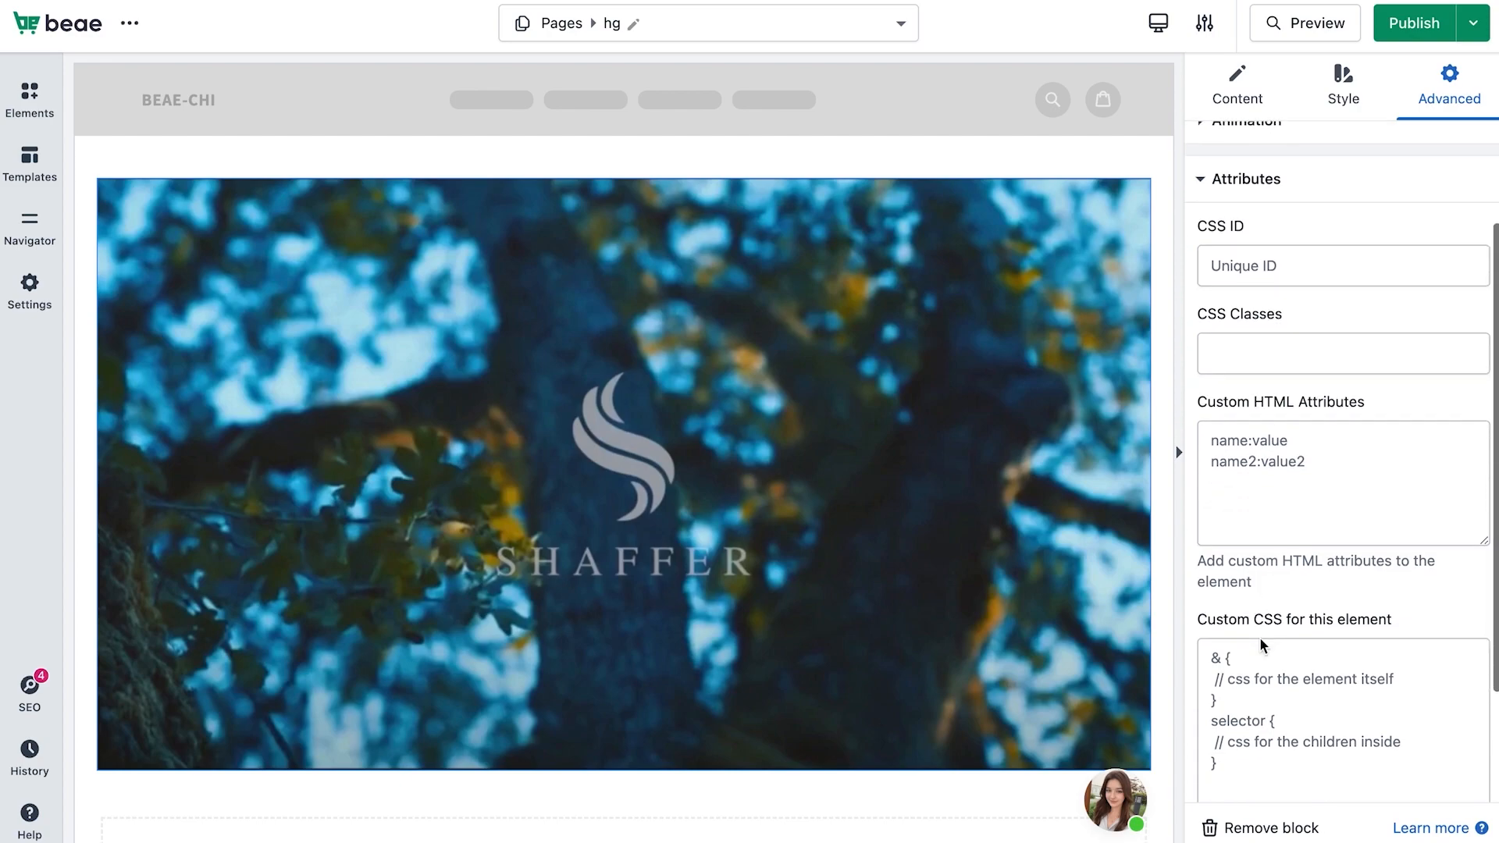